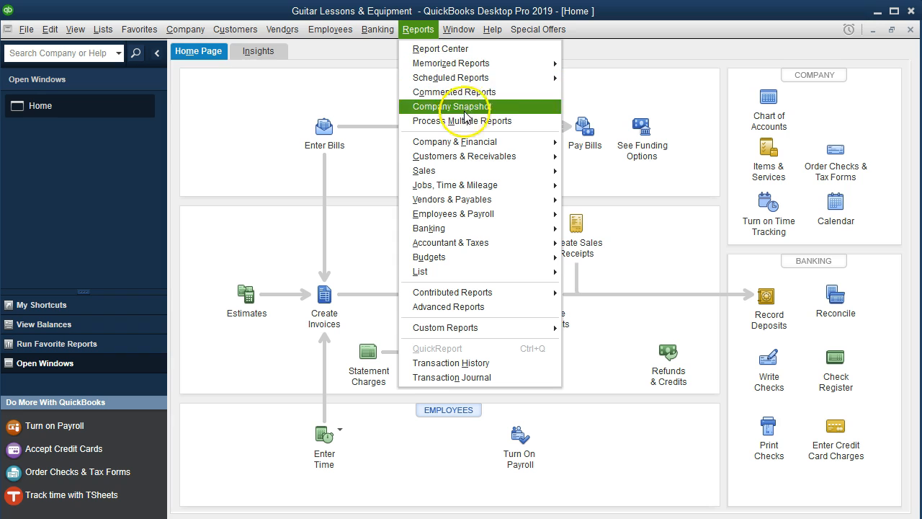
Run the Profit & Loss by Class report for 01/01/2019 to 12/31/2019.
{"action": "mouse_move", "coordinate": [531, 141]}
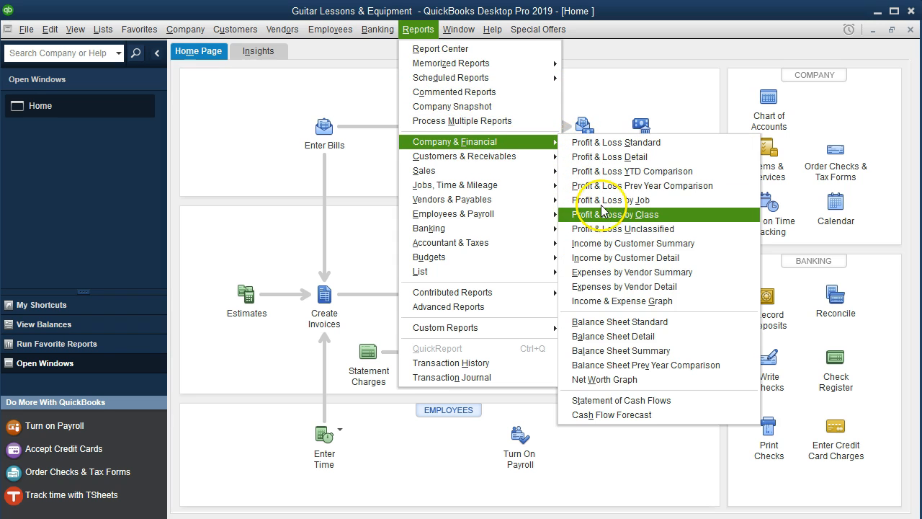
{"action": "left_click", "coordinate": [654, 214]}
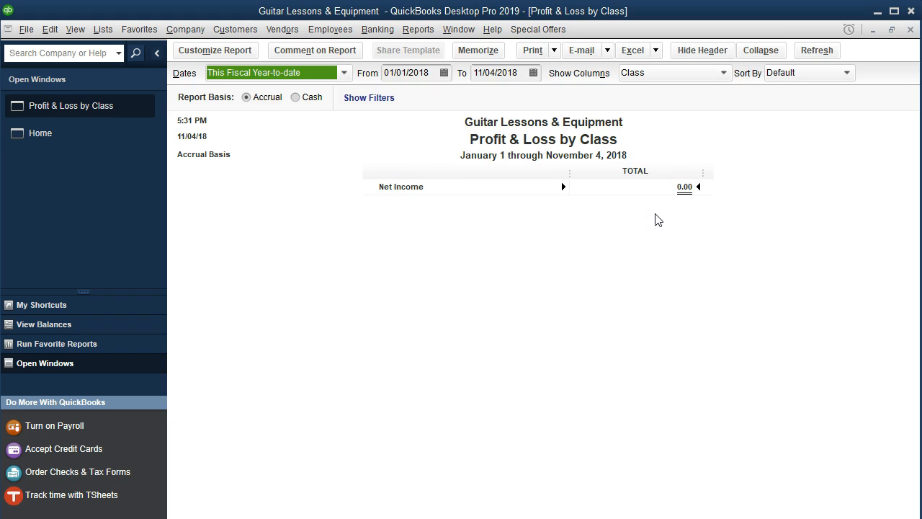
{"action": "key", "text": "Tab"}
{"action": "type", "text": "010119"}
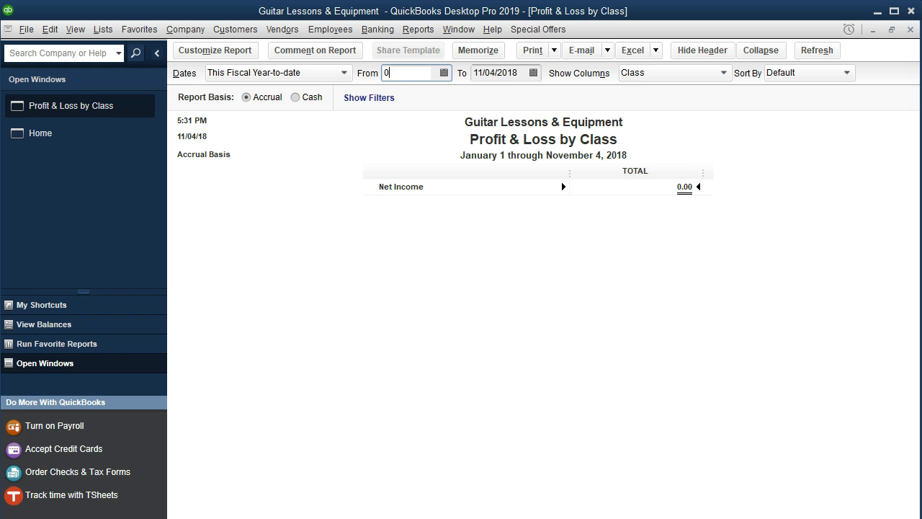
{"action": "key", "text": "Tab"}
{"action": "type", "text": "123119"}
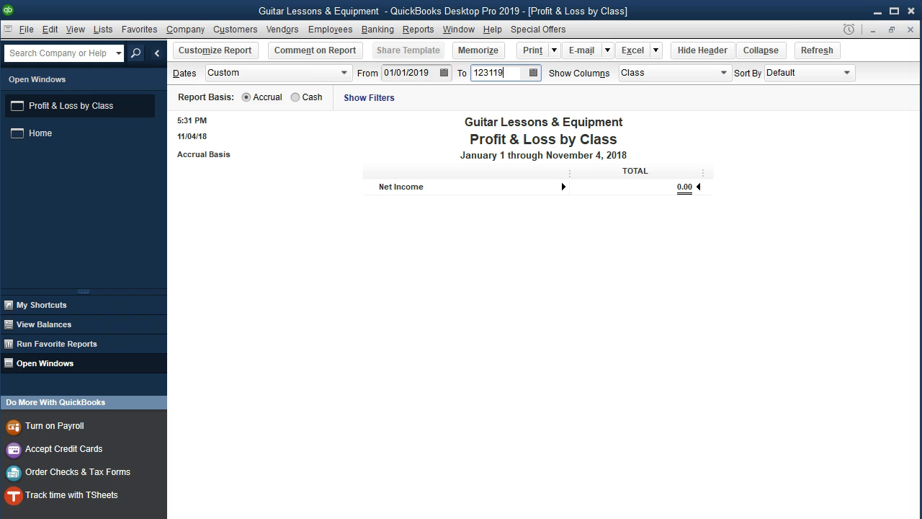
{"action": "key", "text": "Tab"}
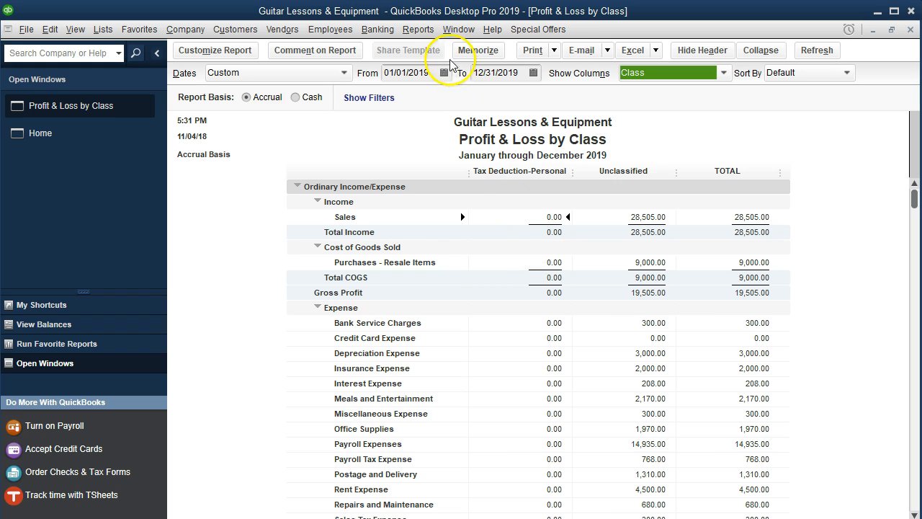
Run the standard Profit & Loss report for 01/01/2019 to 12/31/2019 and review it down to the personal deductions and net income.
{"action": "left_click", "coordinate": [423, 30]}
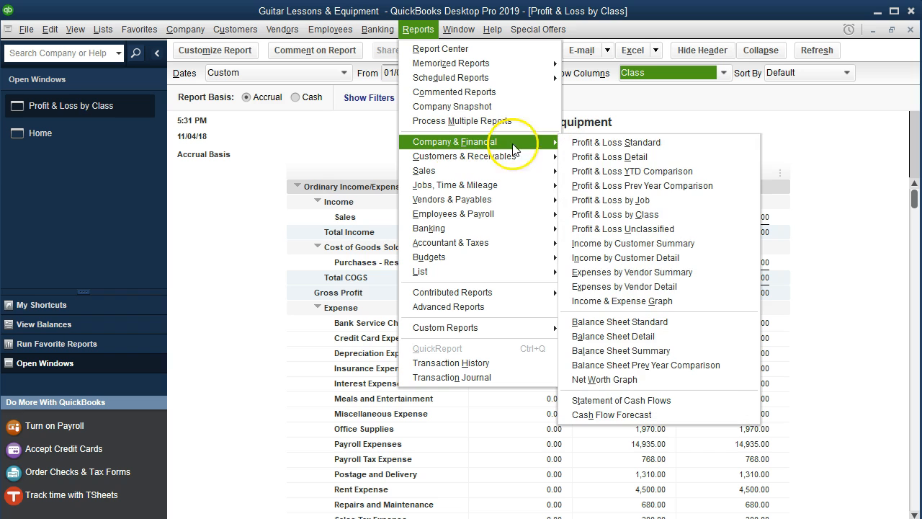
{"action": "left_click", "coordinate": [589, 148]}
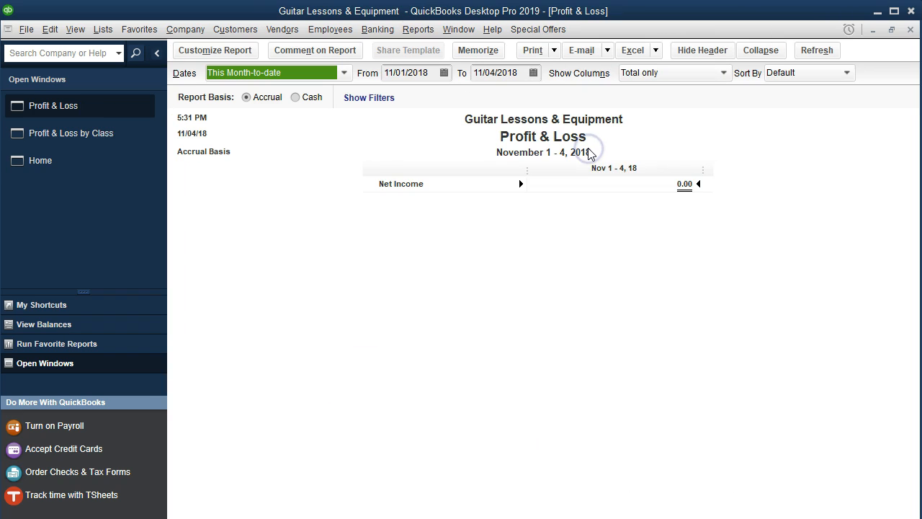
{"action": "key", "text": "Tab"}
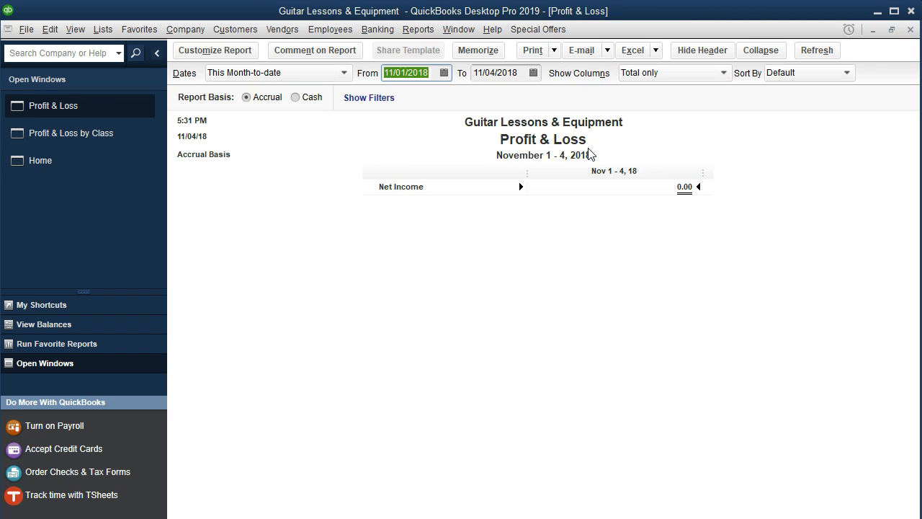
{"action": "type", "text": "010119"}
{"action": "key", "text": "Tab"}
{"action": "type", "text": "123119"}
{"action": "key", "text": "Tab"}
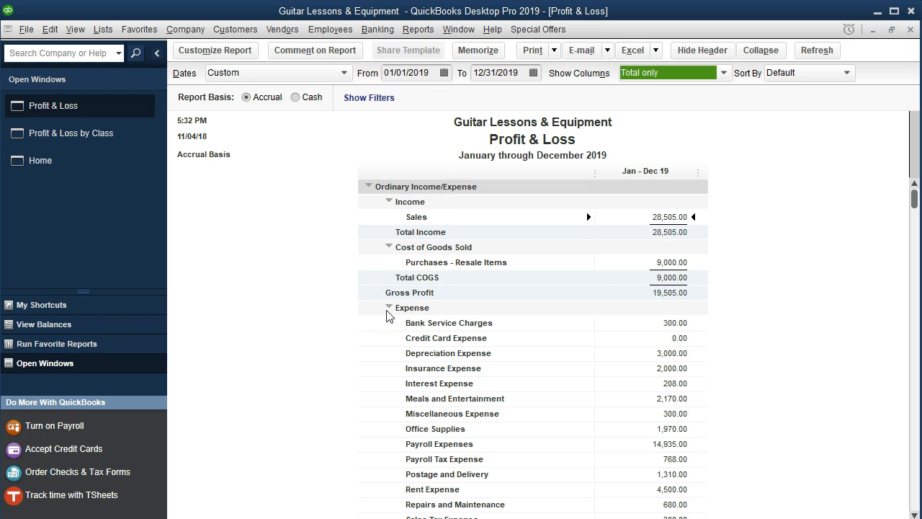
{"action": "left_click", "coordinate": [366, 344]}
{"action": "scroll", "coordinate": [365, 344], "scroll_direction": "down", "scroll_amount": 2}
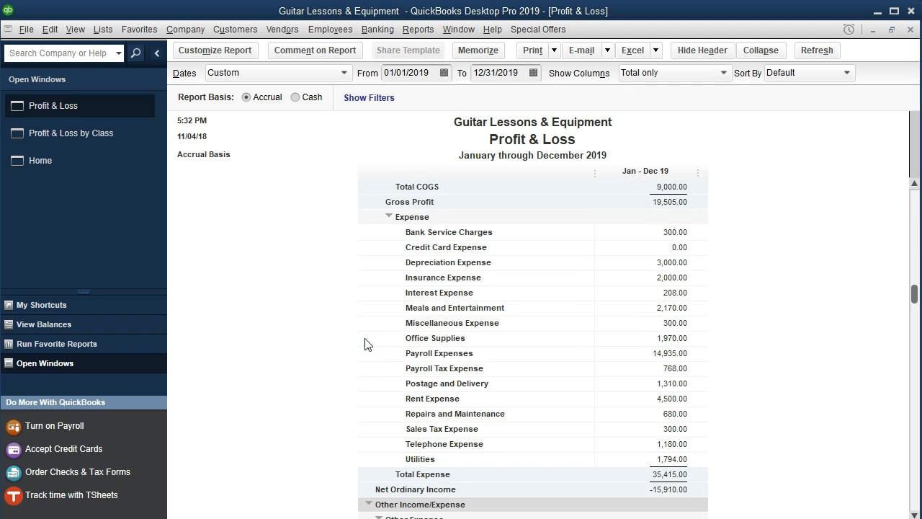
{"action": "scroll", "coordinate": [365, 343], "scroll_direction": "down", "scroll_amount": 4}
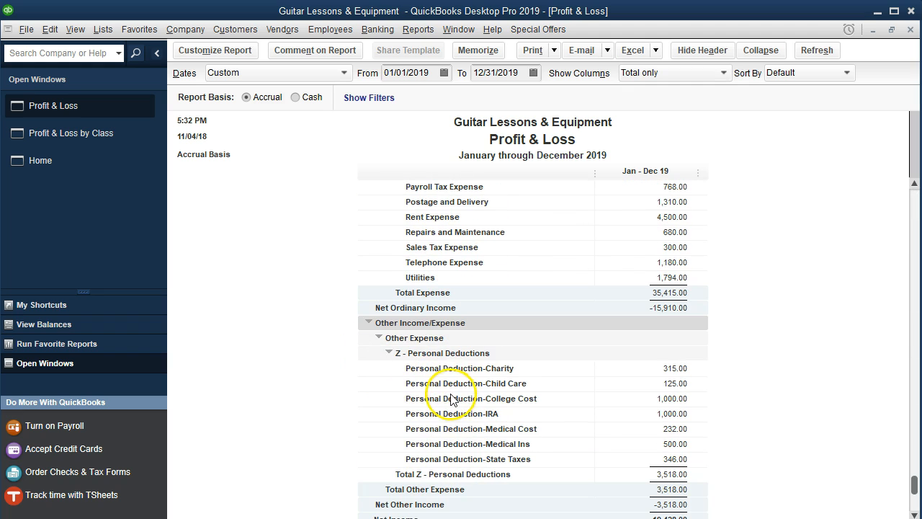
{"action": "scroll", "coordinate": [451, 398], "scroll_direction": "down", "scroll_amount": 1}
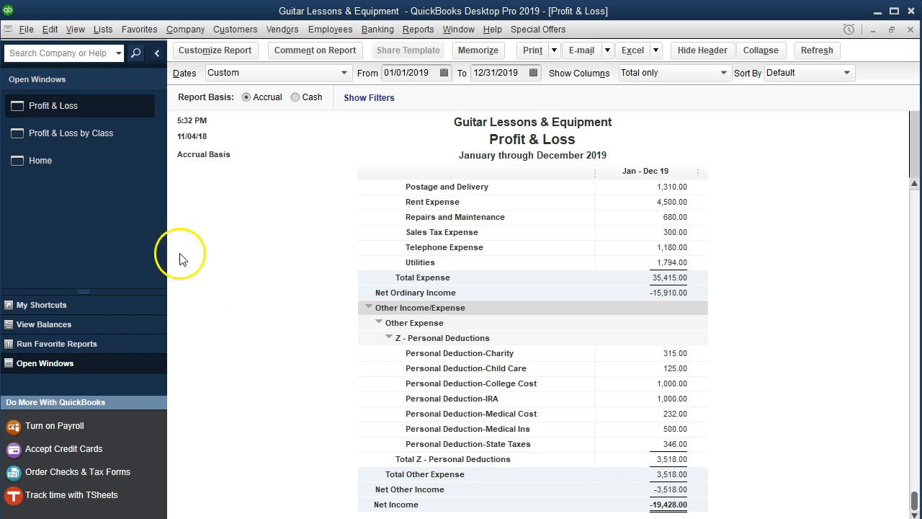
Return to the Profit & Loss by Class report and filter it to the Tax Deduction-Personal class.
{"action": "left_click", "coordinate": [95, 133]}
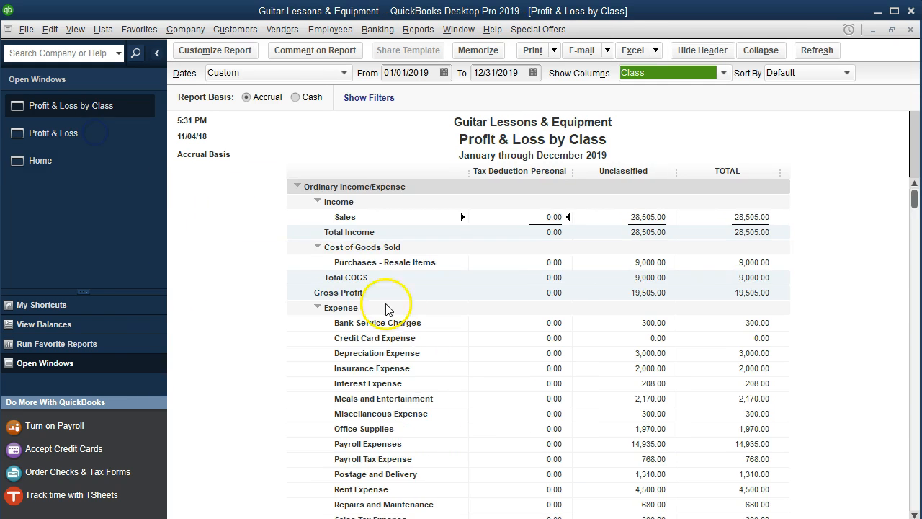
{"action": "scroll", "coordinate": [447, 386], "scroll_direction": "down", "scroll_amount": 4}
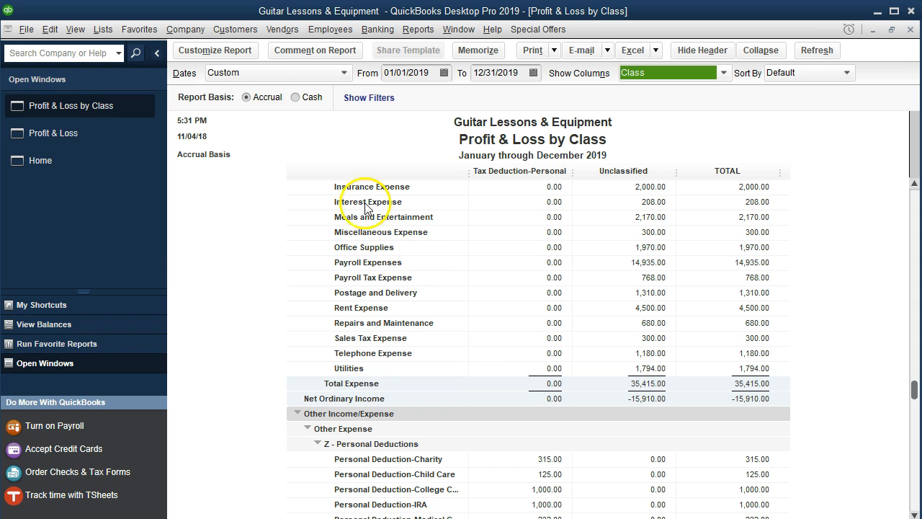
{"action": "left_click", "coordinate": [237, 58]}
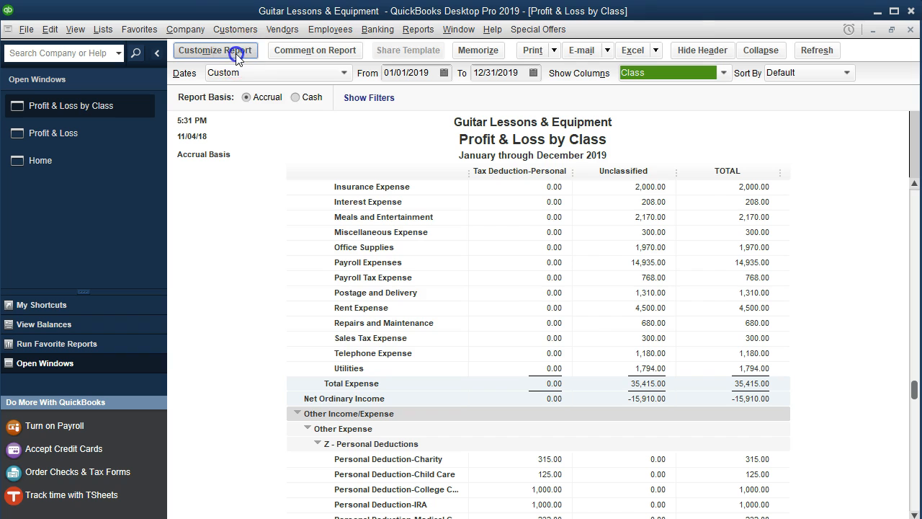
{"action": "left_click", "coordinate": [310, 59]}
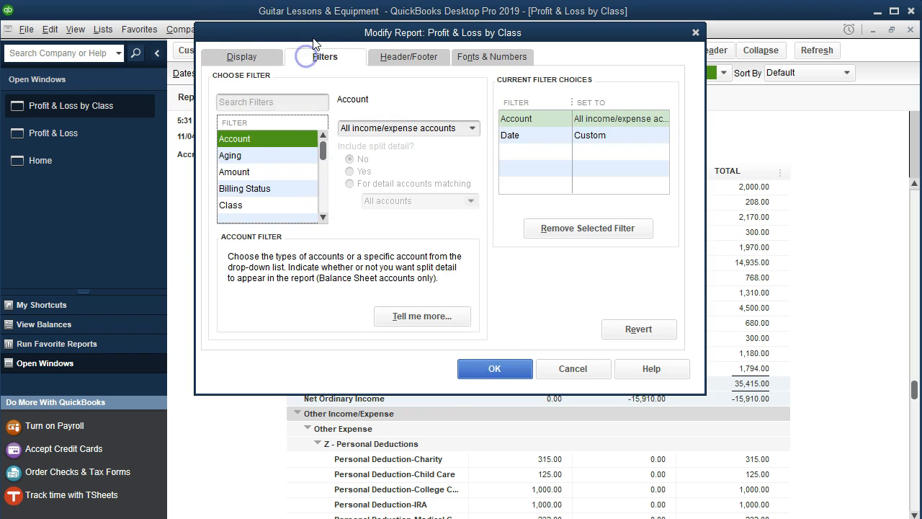
{"action": "left_click_drag", "start_coordinate": [311, 35], "coordinate": [388, 75]}
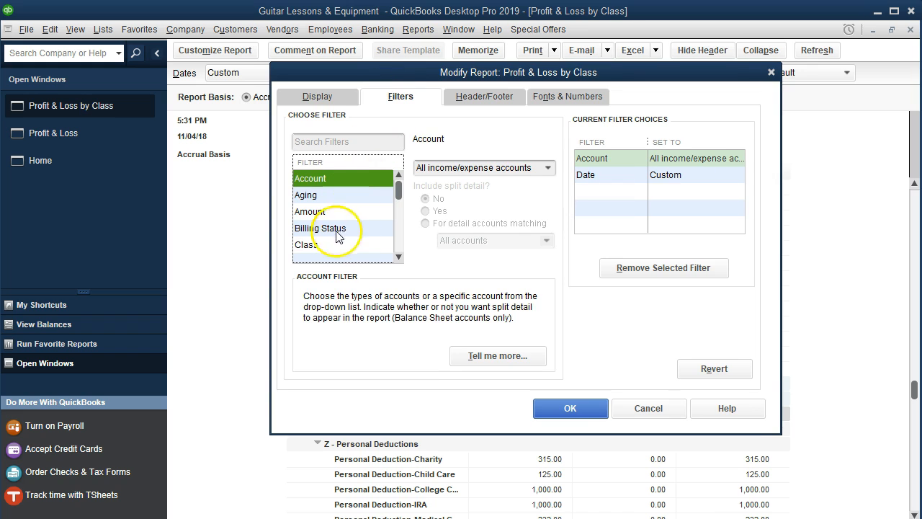
{"action": "left_click", "coordinate": [321, 246]}
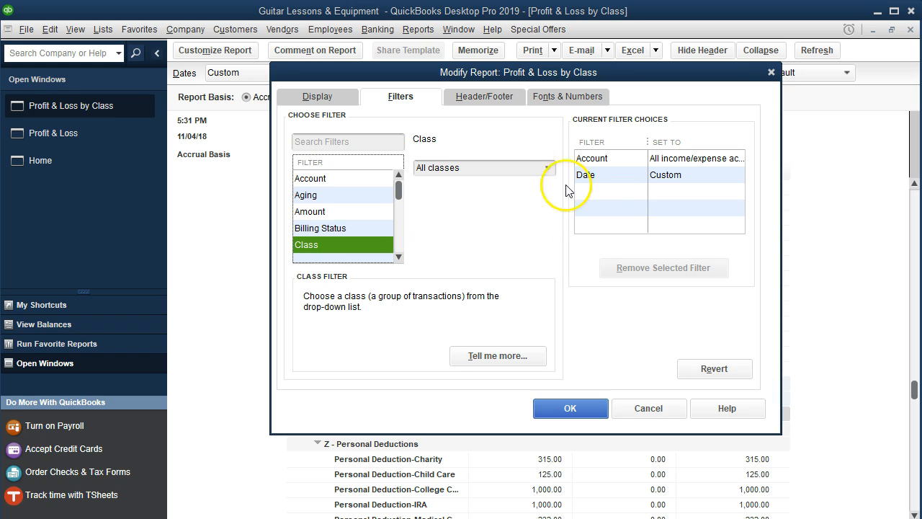
{"action": "left_click", "coordinate": [547, 168]}
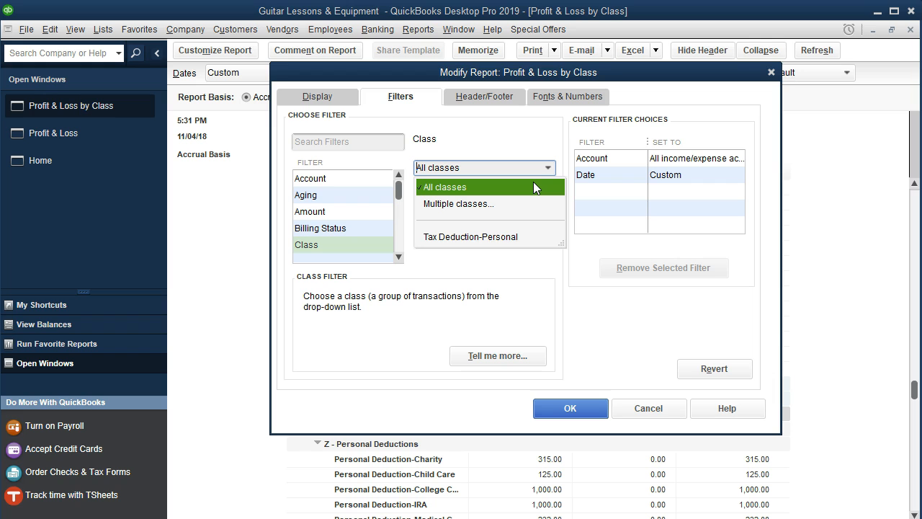
{"action": "left_click", "coordinate": [455, 238]}
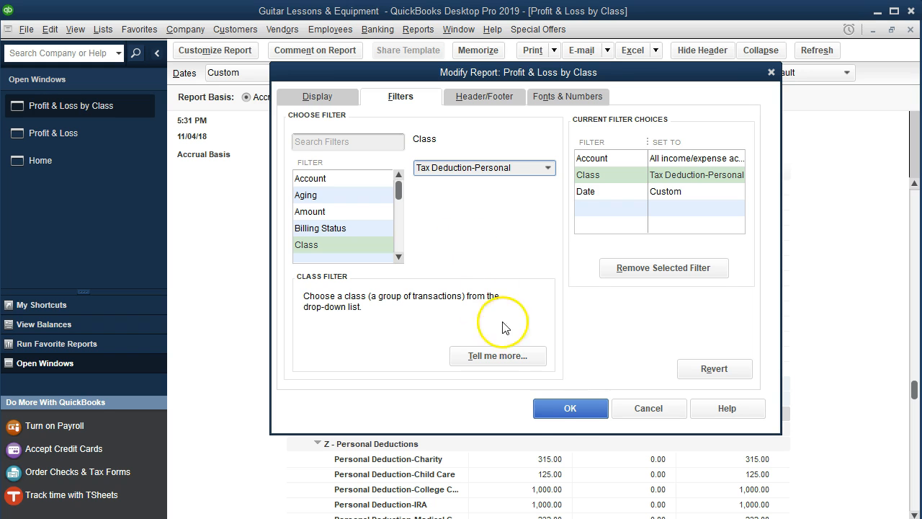
{"action": "left_click", "coordinate": [564, 418]}
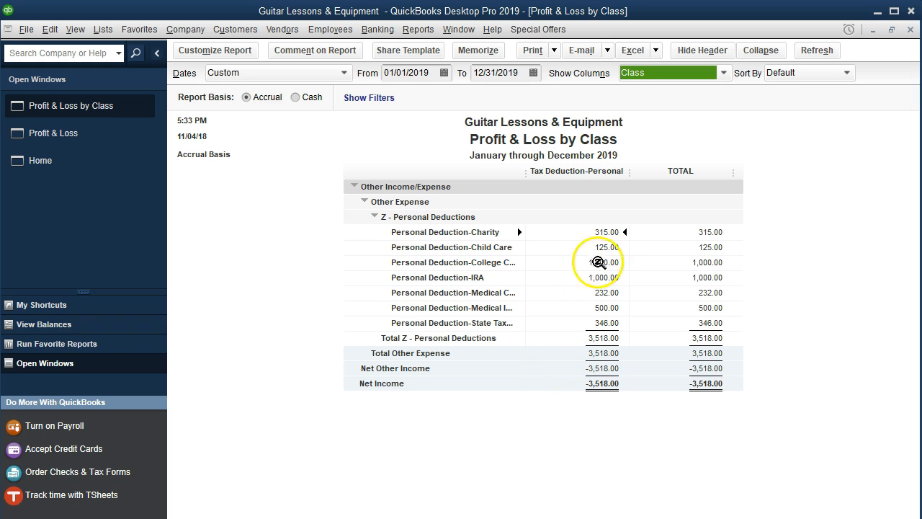
Examine the transactions behind the Personal Deduction-Charity amount, and close the detail report.
{"action": "double_click", "coordinate": [601, 232]}
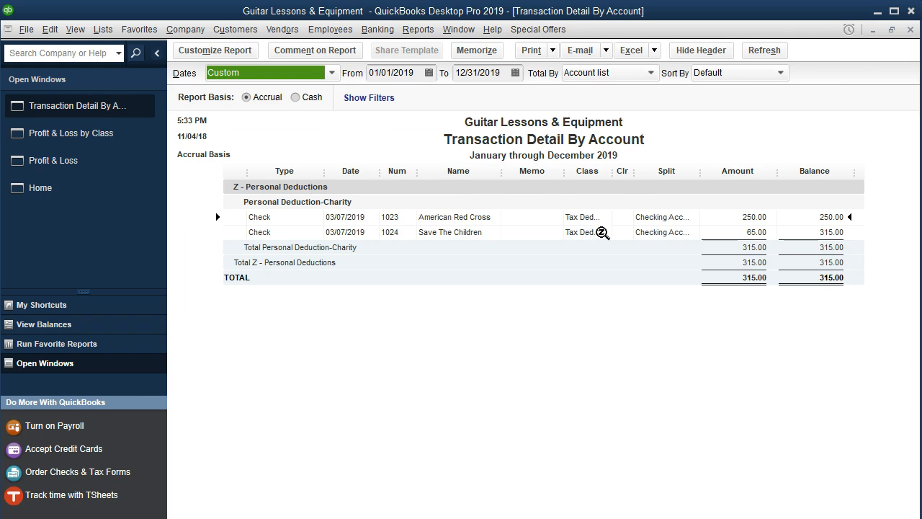
{"action": "left_click", "coordinate": [911, 30]}
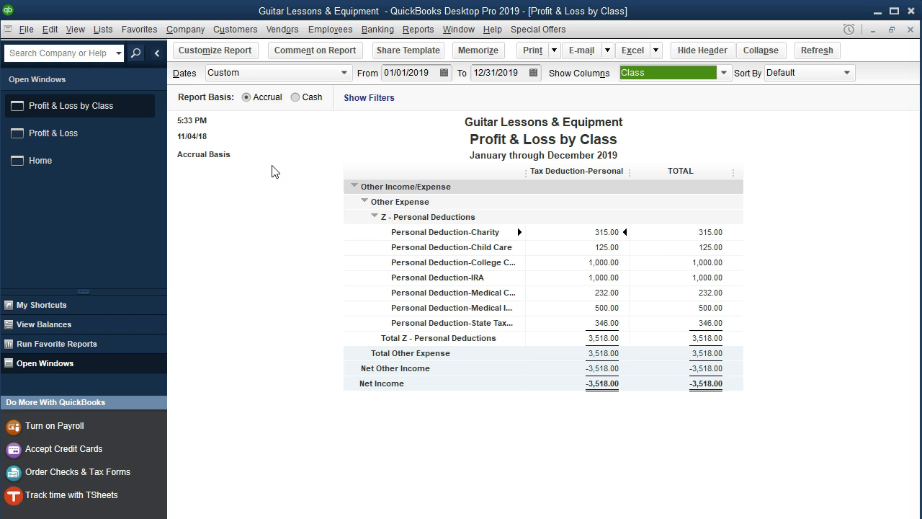
Remove the Account and Class filters from the Profit & Loss by Class report.
{"action": "left_click", "coordinate": [238, 54]}
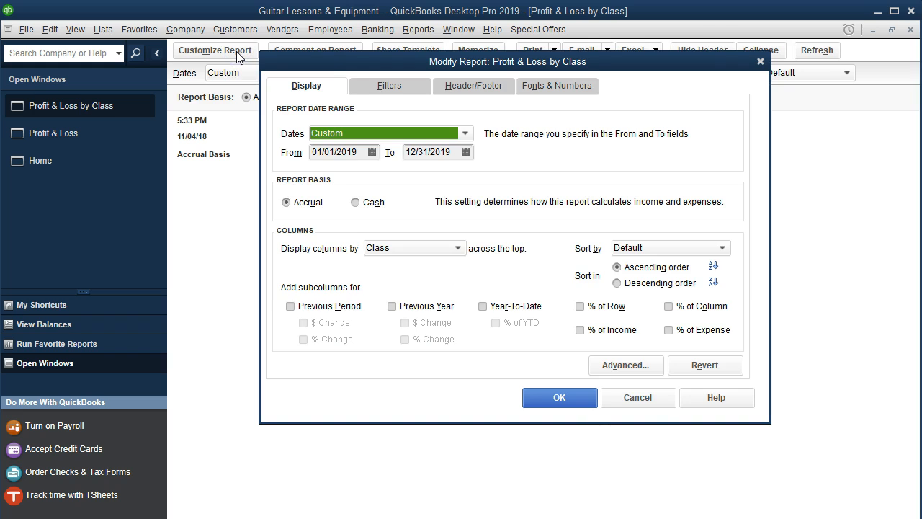
{"action": "left_click", "coordinate": [325, 110]}
{"action": "left_click", "coordinate": [238, 259]}
{"action": "left_click", "coordinate": [243, 261]}
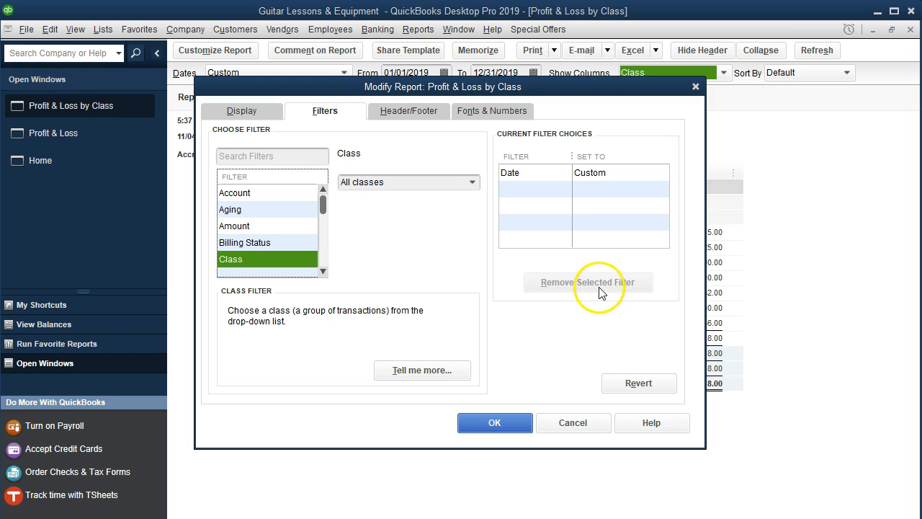
{"action": "left_click", "coordinate": [517, 422]}
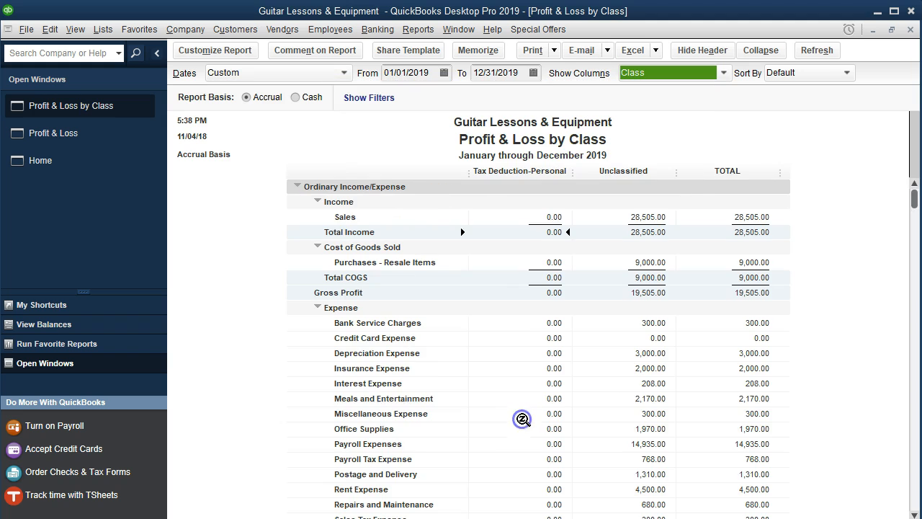
Drill down into the unclassified Sales amount and open the deposit dated 01/05/2019 from its transaction detail.
{"action": "scroll", "coordinate": [393, 289], "scroll_direction": "down", "scroll_amount": 1}
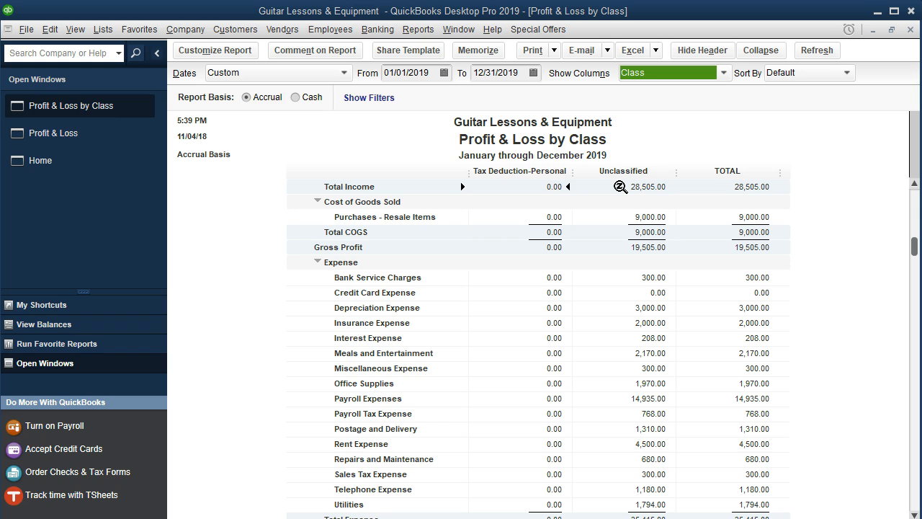
{"action": "double_click", "coordinate": [624, 190]}
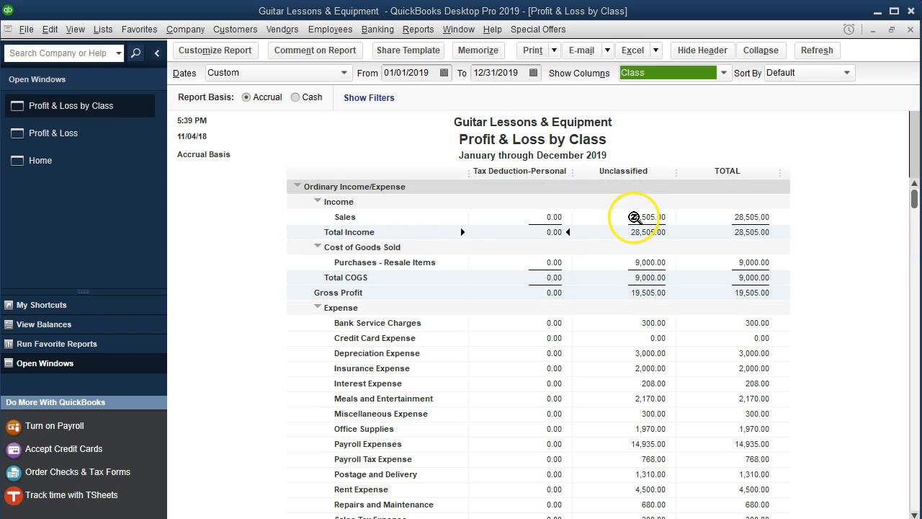
{"action": "left_click", "coordinate": [634, 217]}
{"action": "double_click", "coordinate": [634, 217]}
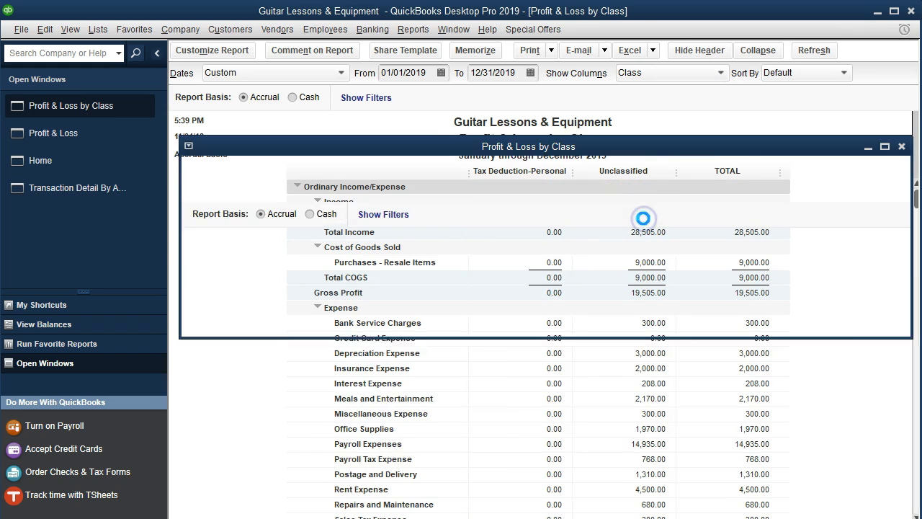
{"action": "scroll", "coordinate": [639, 384], "scroll_direction": "down", "scroll_amount": 3}
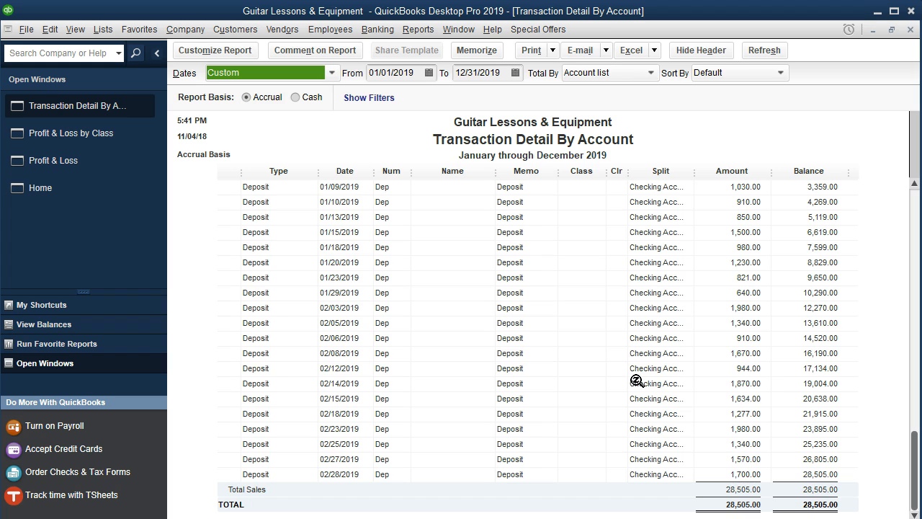
{"action": "scroll", "coordinate": [637, 382], "scroll_direction": "up", "scroll_amount": 2}
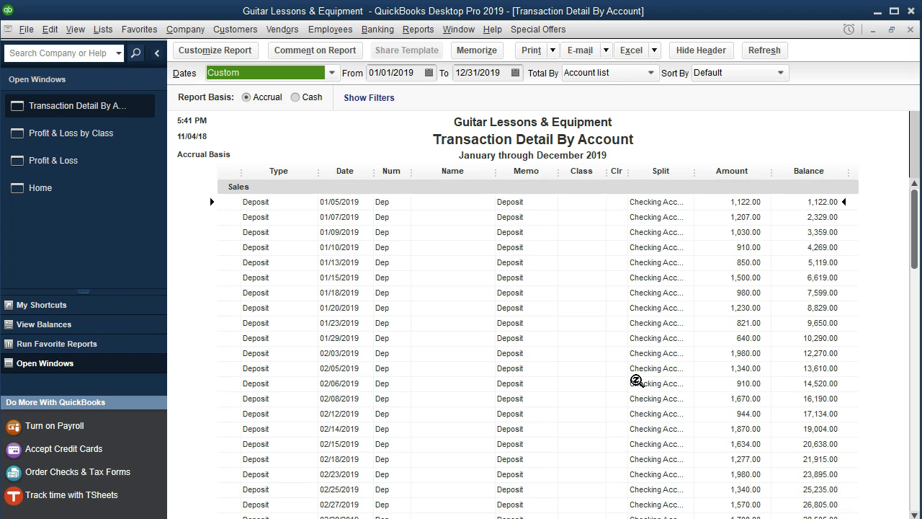
{"action": "left_click", "coordinate": [742, 202]}
{"action": "double_click", "coordinate": [743, 202]}
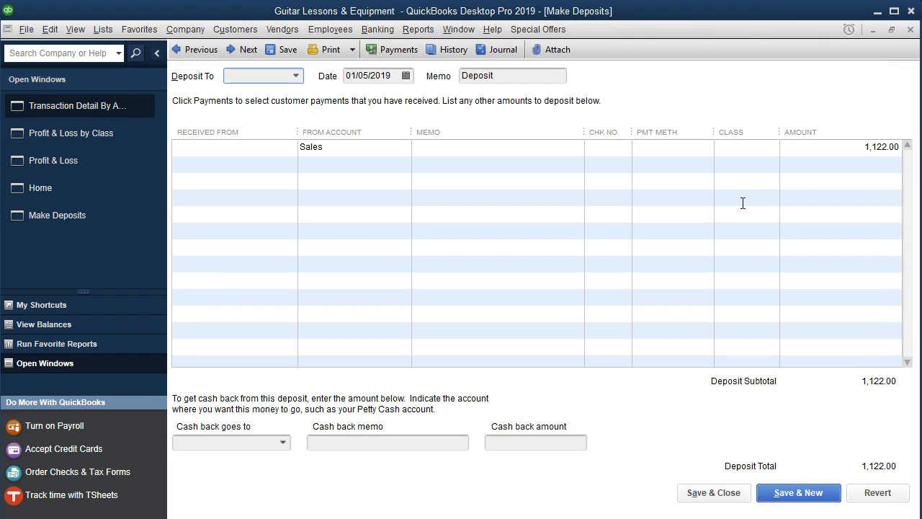
Assign the class Business to the deposit's Sales line, quick-adding it to the class list.
{"action": "left_click", "coordinate": [744, 147]}
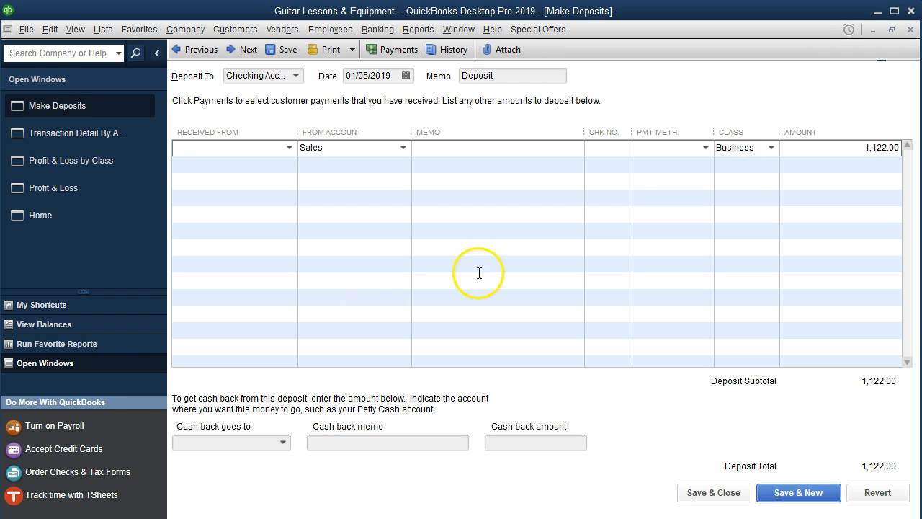
{"action": "left_click", "coordinate": [762, 148]}
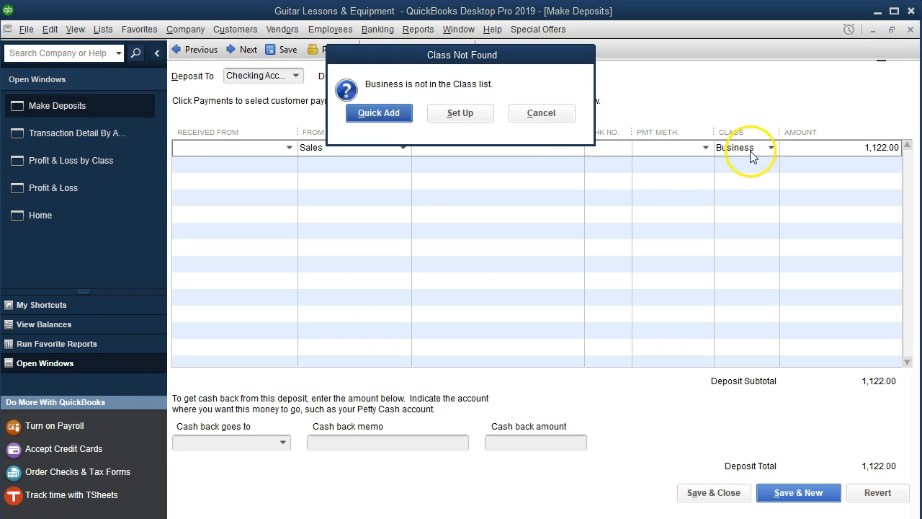
{"action": "left_click", "coordinate": [382, 114]}
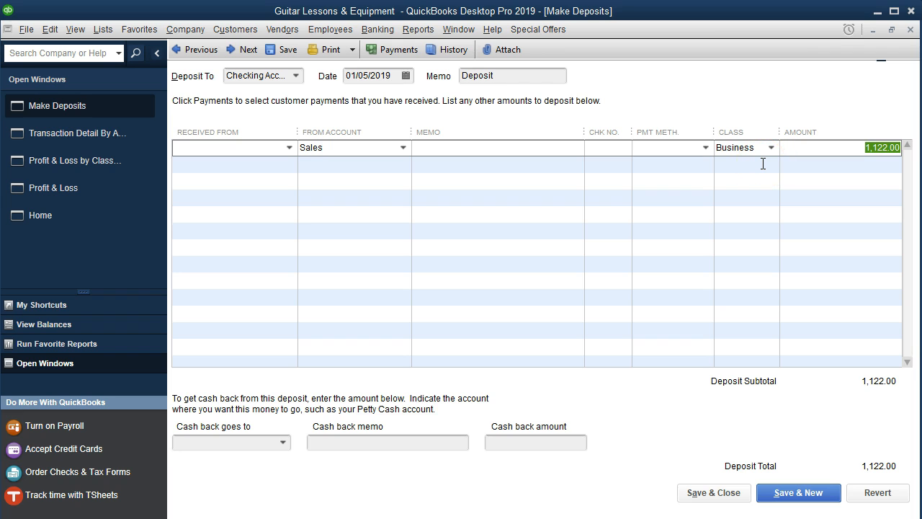
Save the reclassified 01/05/2019 deposit, record its changes, and return to the Profit & Loss by Class report.
{"action": "left_click", "coordinate": [702, 494]}
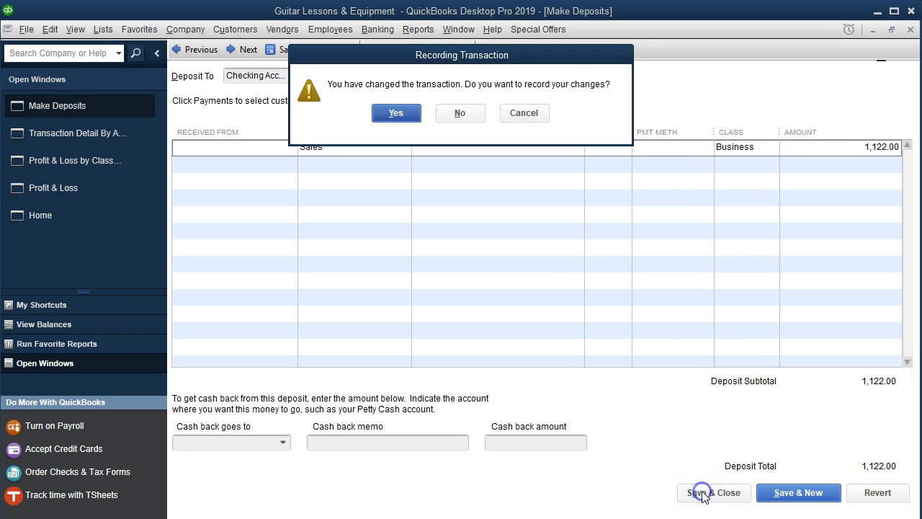
{"action": "left_click", "coordinate": [396, 113]}
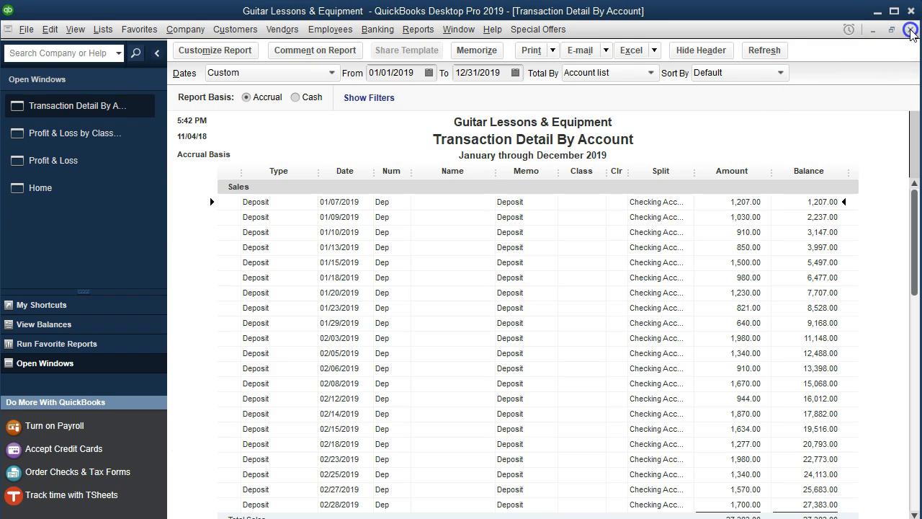
{"action": "left_click", "coordinate": [184, 95]}
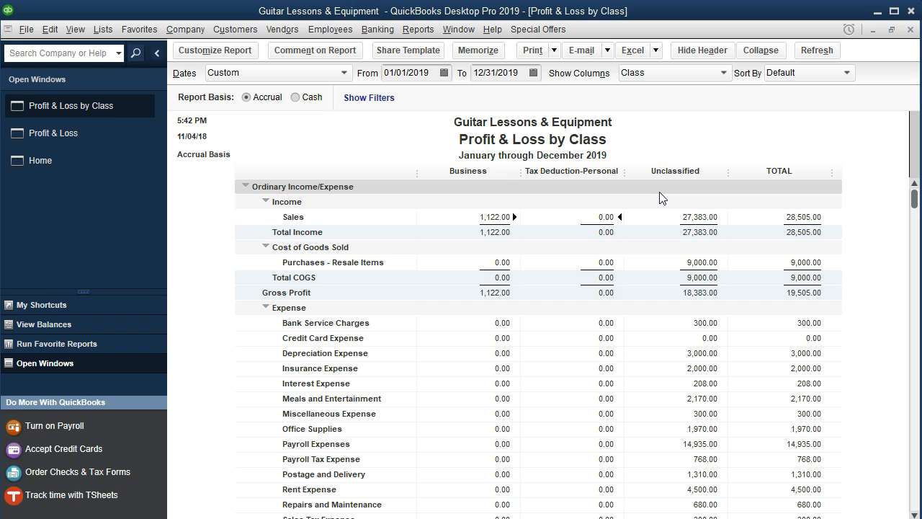
Drill down from the unclassified Sales amount to the 01/07/2019 deposit, assign it the class Business, and record the change.
{"action": "double_click", "coordinate": [685, 215]}
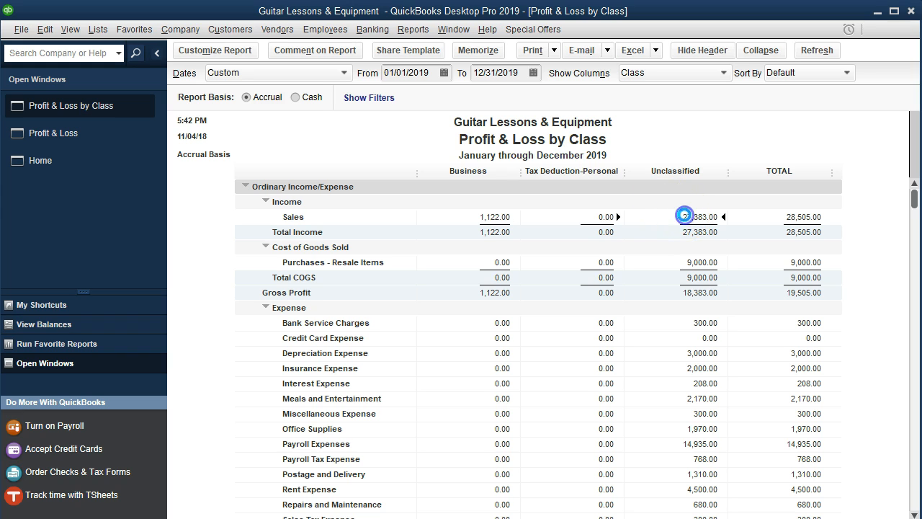
{"action": "double_click", "coordinate": [735, 201]}
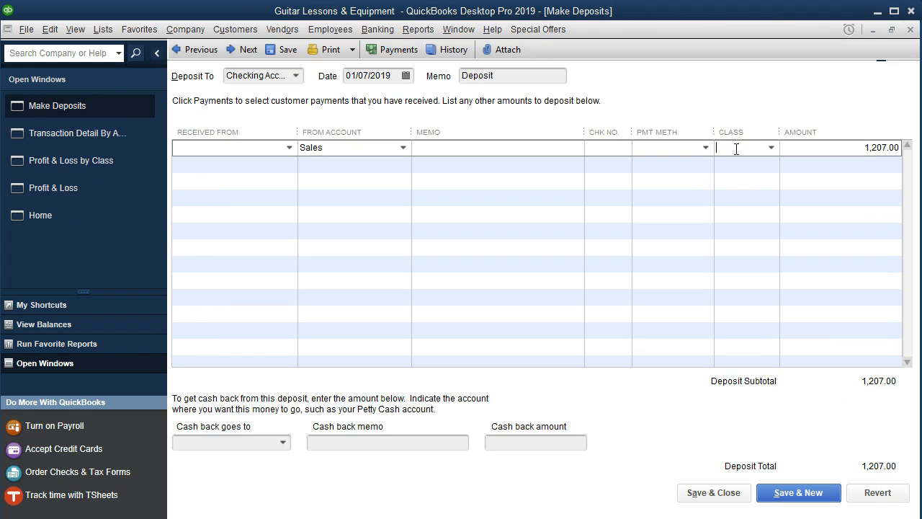
{"action": "left_click", "coordinate": [736, 150]}
{"action": "left_click", "coordinate": [737, 201]}
{"action": "left_click", "coordinate": [717, 494]}
{"action": "left_click", "coordinate": [398, 114]}
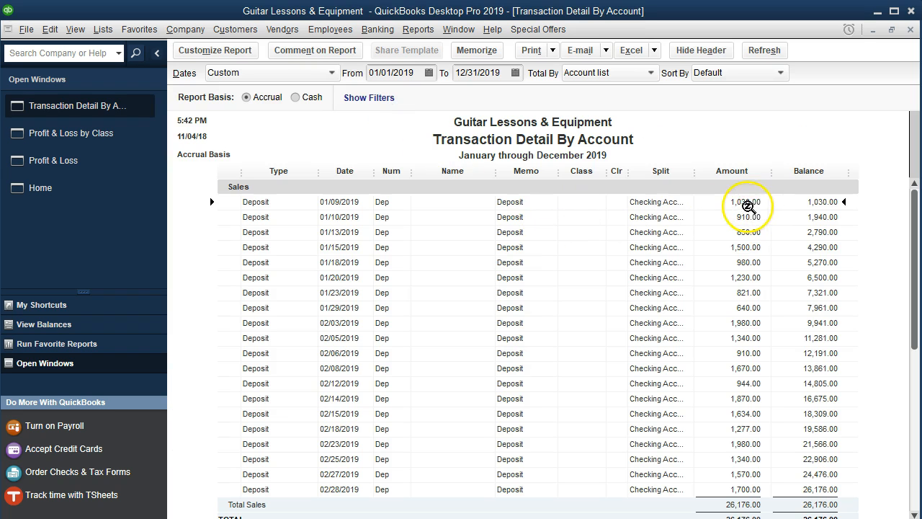
Open the 01/09/2019 Sales deposit, set its class to Business, and save the recorded change.
{"action": "left_click", "coordinate": [747, 205]}
{"action": "left_click", "coordinate": [721, 150]}
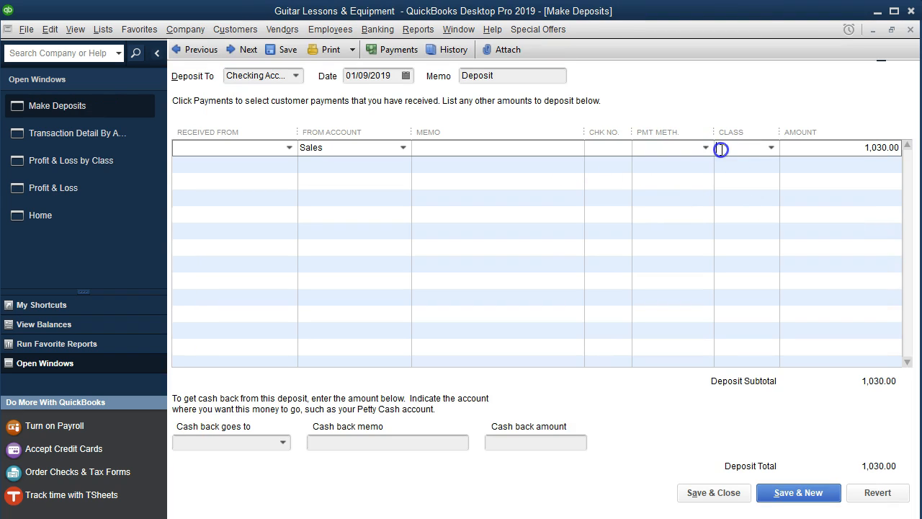
{"action": "left_click", "coordinate": [725, 149]}
{"action": "left_click", "coordinate": [739, 196]}
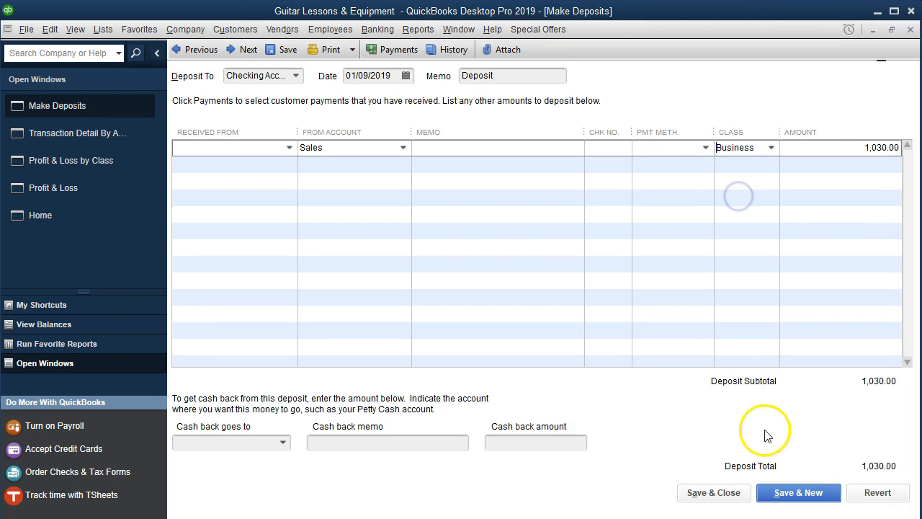
{"action": "left_click", "coordinate": [725, 503]}
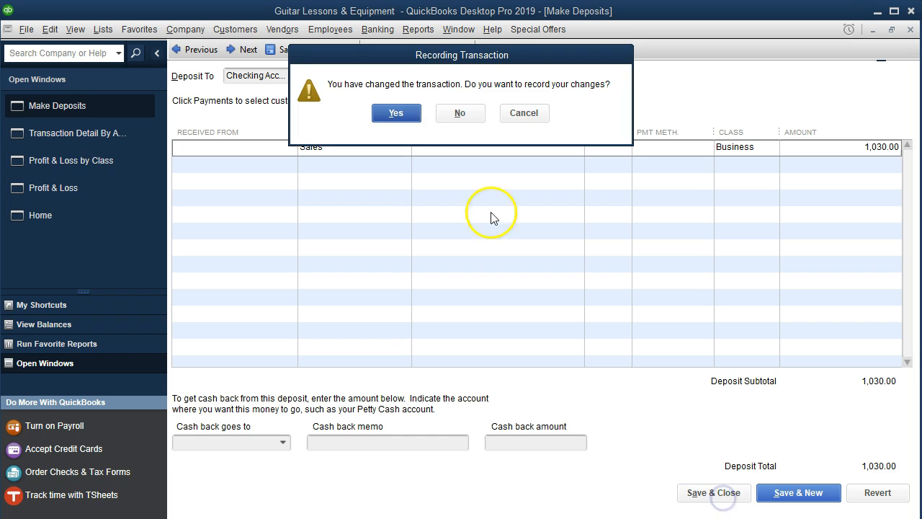
{"action": "left_click", "coordinate": [407, 109]}
Classify the 01/10/2019 Sales deposit as Business and record the changed transaction.
{"action": "double_click", "coordinate": [745, 202]}
{"action": "left_click", "coordinate": [743, 148]}
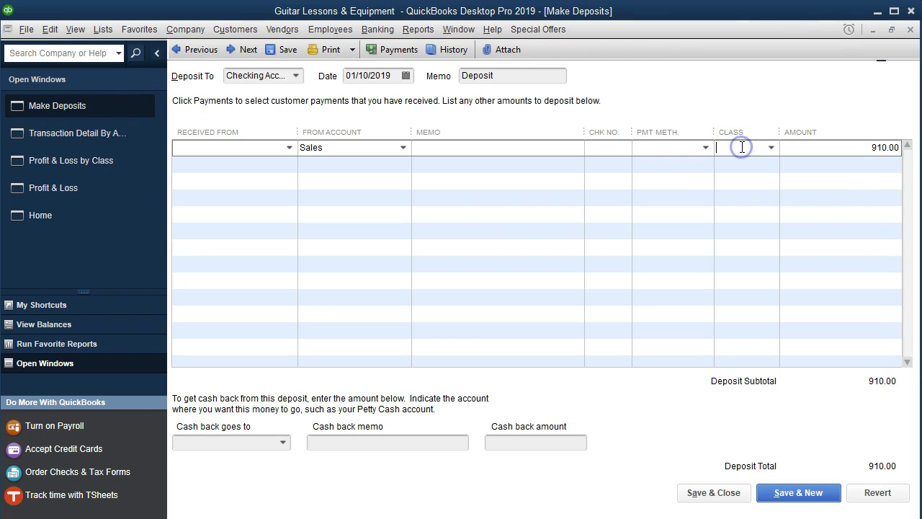
{"action": "type", "text": "Business"}
{"action": "left_click", "coordinate": [748, 205]}
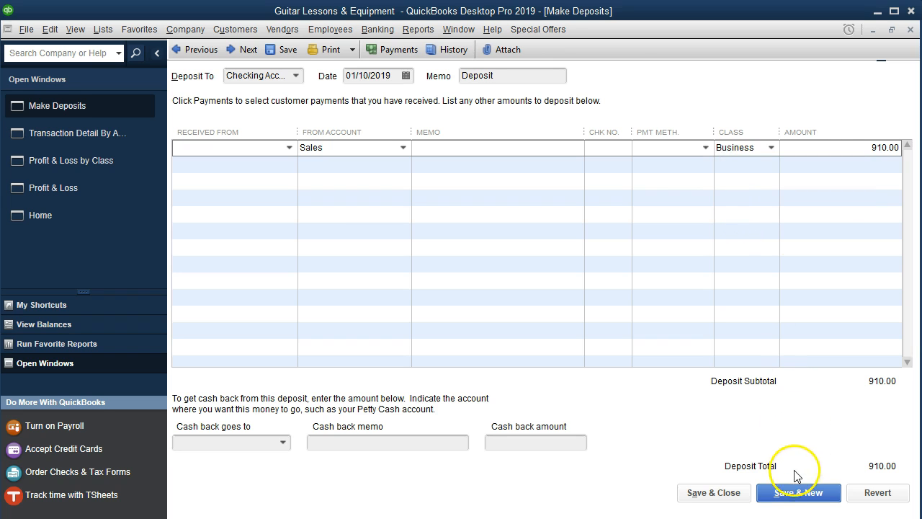
{"action": "left_click", "coordinate": [728, 502]}
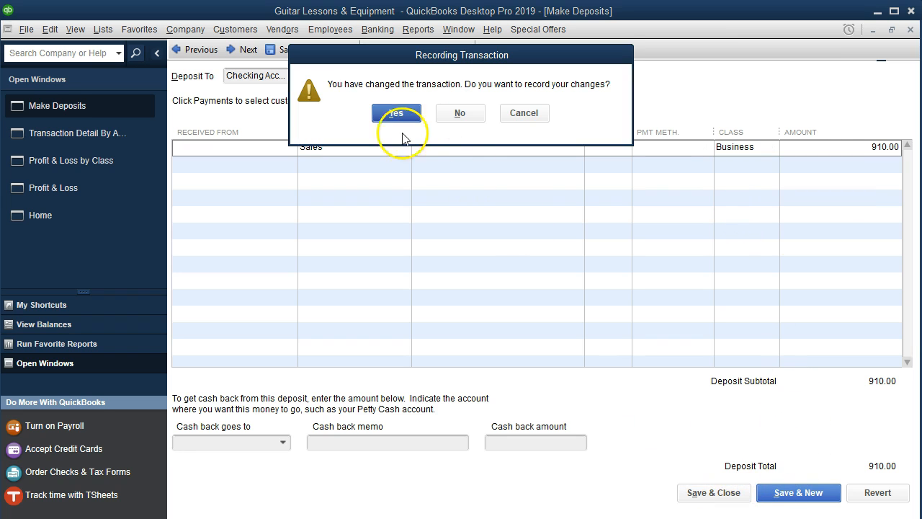
{"action": "left_click", "coordinate": [381, 117]}
Assign the class Business to the 01/13/2019 Sales deposit and record the changed transaction.
{"action": "double_click", "coordinate": [741, 201]}
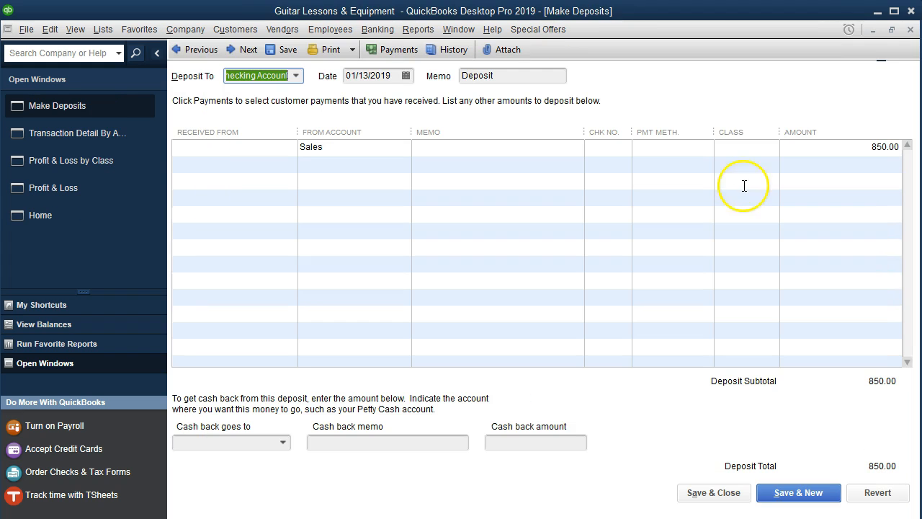
{"action": "left_click", "coordinate": [737, 146]}
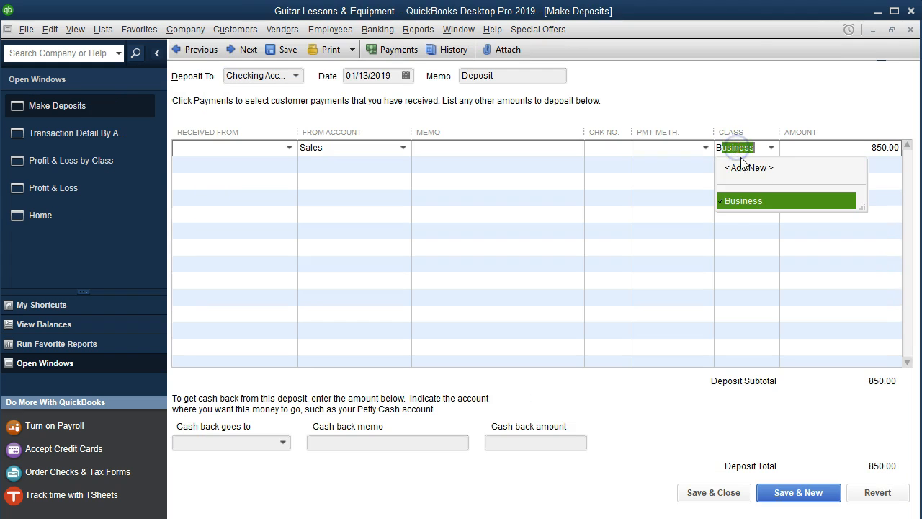
{"action": "left_click", "coordinate": [740, 203]}
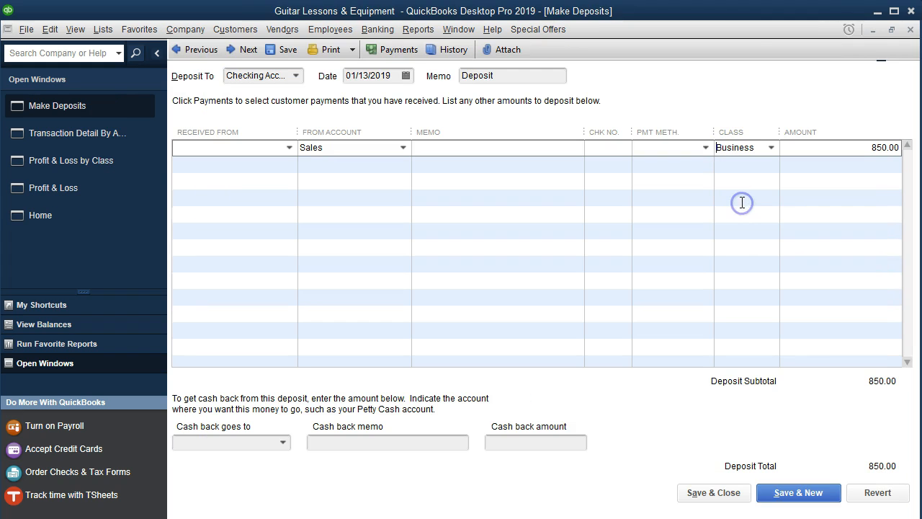
{"action": "left_click", "coordinate": [702, 493]}
{"action": "left_click", "coordinate": [411, 118]}
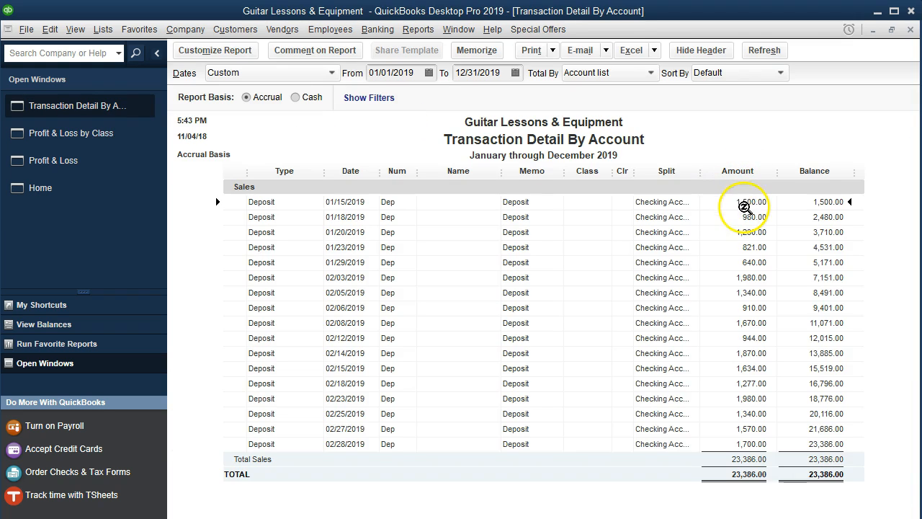
Classify the 01/15/2019 Sales deposit as Business, record the change, and close the Sales transaction detail.
{"action": "double_click", "coordinate": [745, 203]}
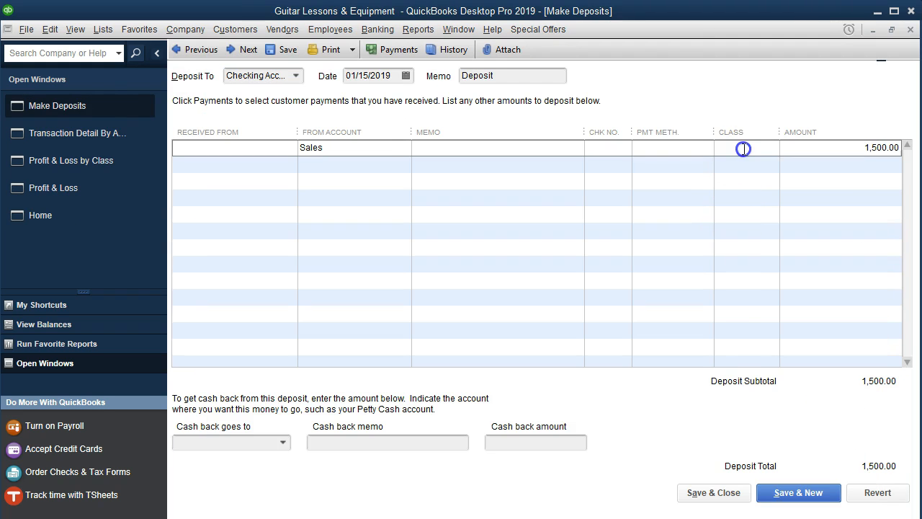
{"action": "left_click", "coordinate": [720, 148]}
{"action": "left_click", "coordinate": [743, 200]}
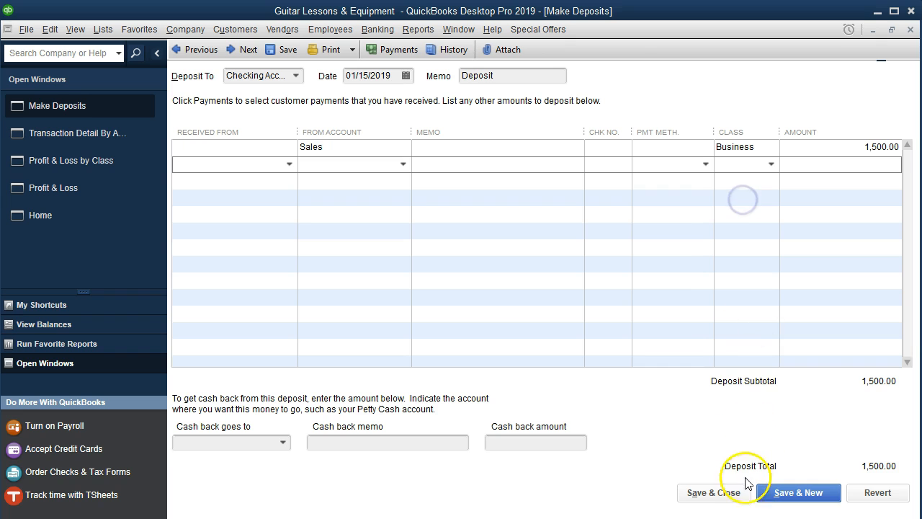
{"action": "left_click", "coordinate": [713, 493]}
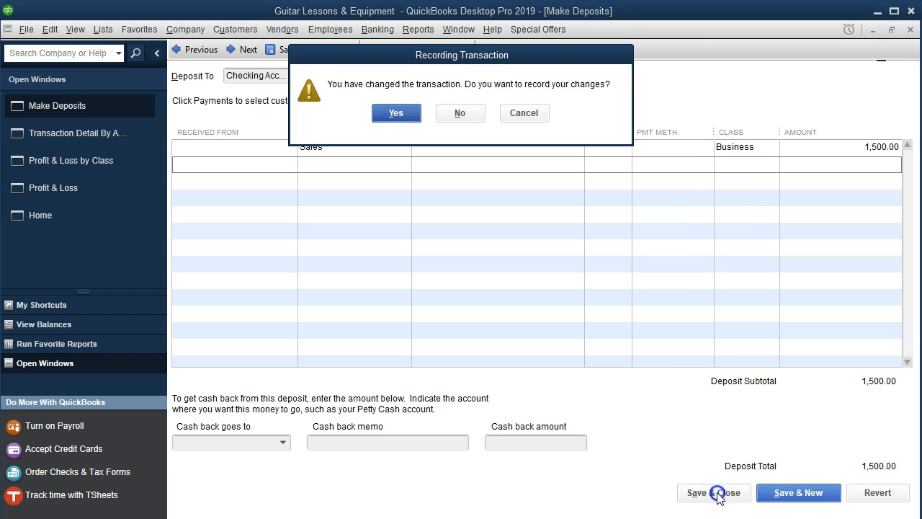
{"action": "left_click", "coordinate": [403, 113]}
{"action": "left_click", "coordinate": [911, 31]}
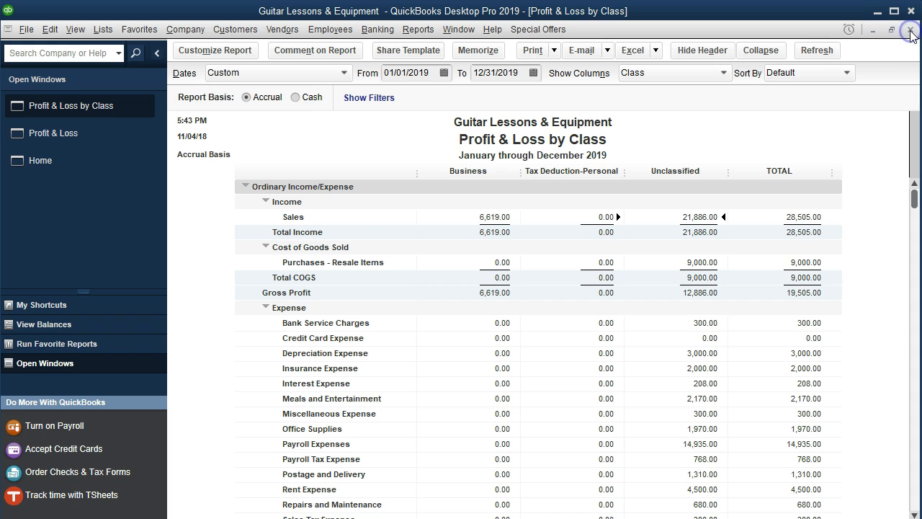
Drill down from unclassified Bank Service Charges to the 01/31/2019 Wells Fargo Bank check, record its class as Business, and close the detail report.
{"action": "scroll", "coordinate": [738, 317], "scroll_direction": "down", "scroll_amount": 4}
{"action": "scroll", "coordinate": [738, 316], "scroll_direction": "up", "scroll_amount": 1}
{"action": "scroll", "coordinate": [738, 315], "scroll_direction": "up", "scroll_amount": 2}
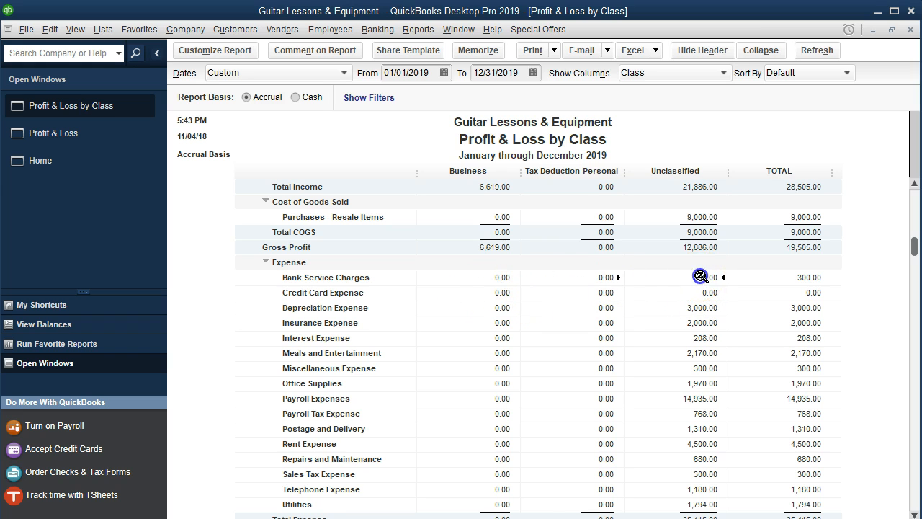
{"action": "double_click", "coordinate": [700, 276]}
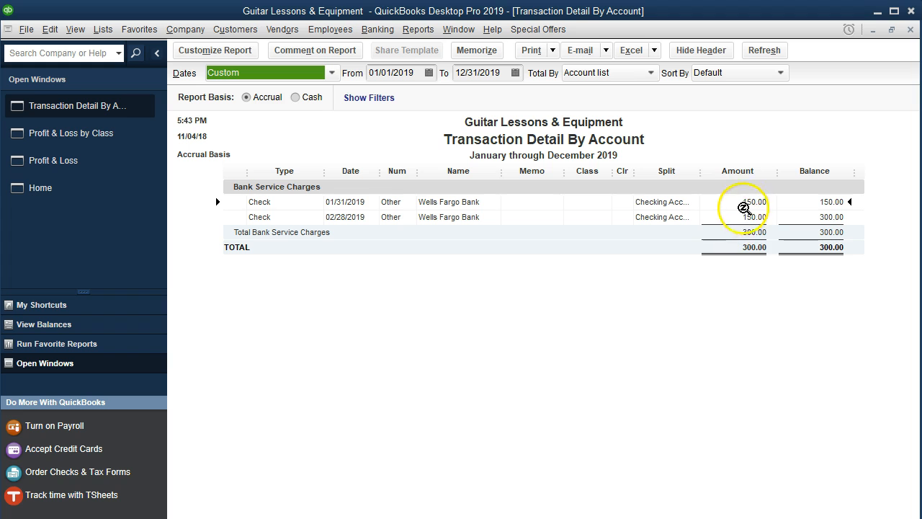
{"action": "double_click", "coordinate": [745, 202]}
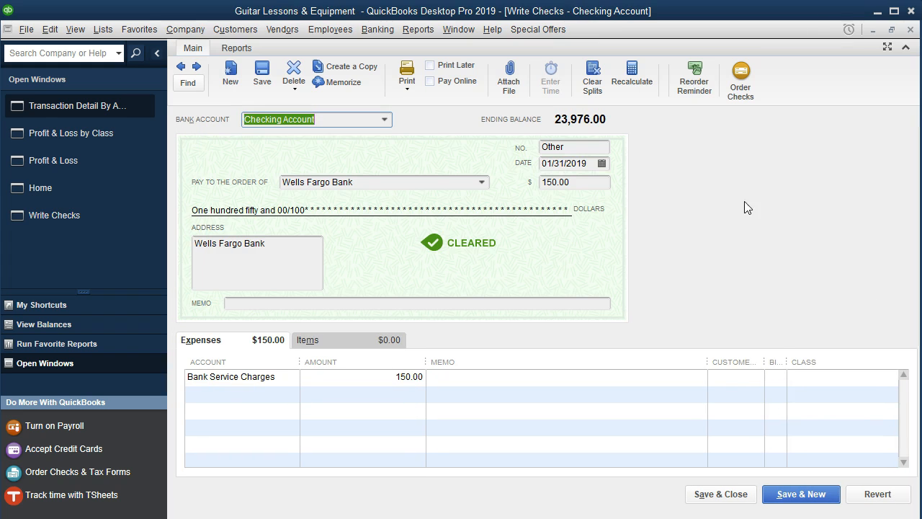
{"action": "left_click", "coordinate": [823, 374]}
{"action": "type", "text": "Business"}
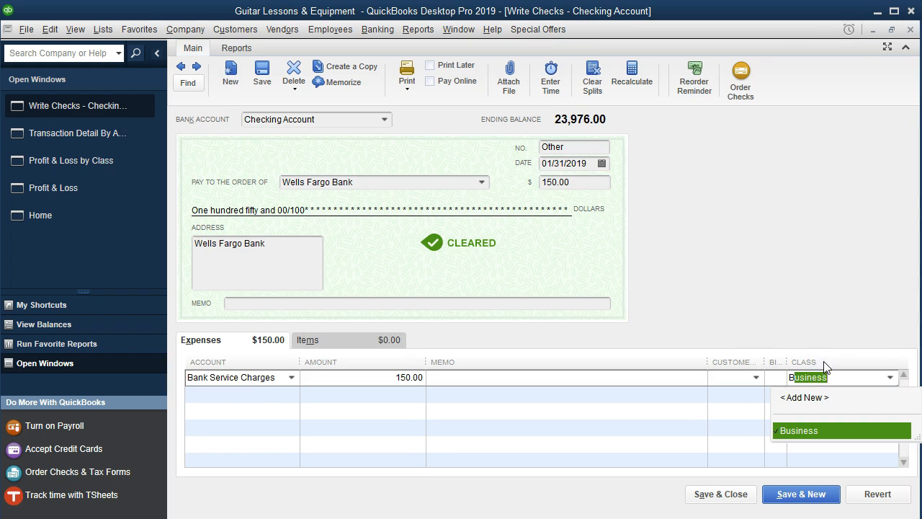
{"action": "left_click", "coordinate": [816, 437]}
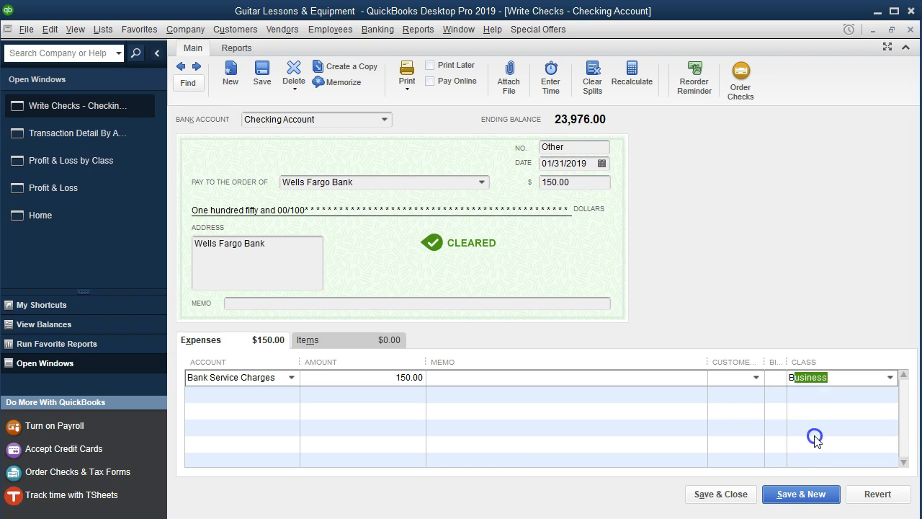
{"action": "left_click", "coordinate": [743, 496]}
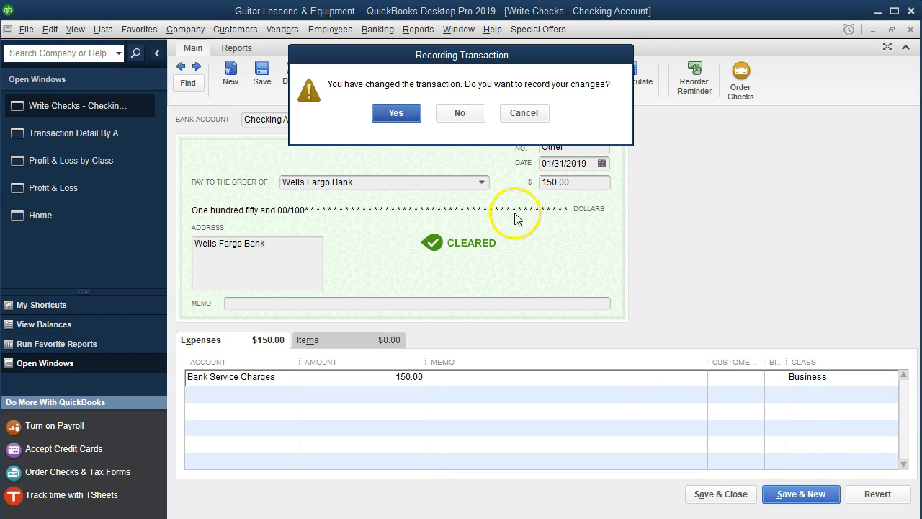
{"action": "left_click", "coordinate": [395, 113]}
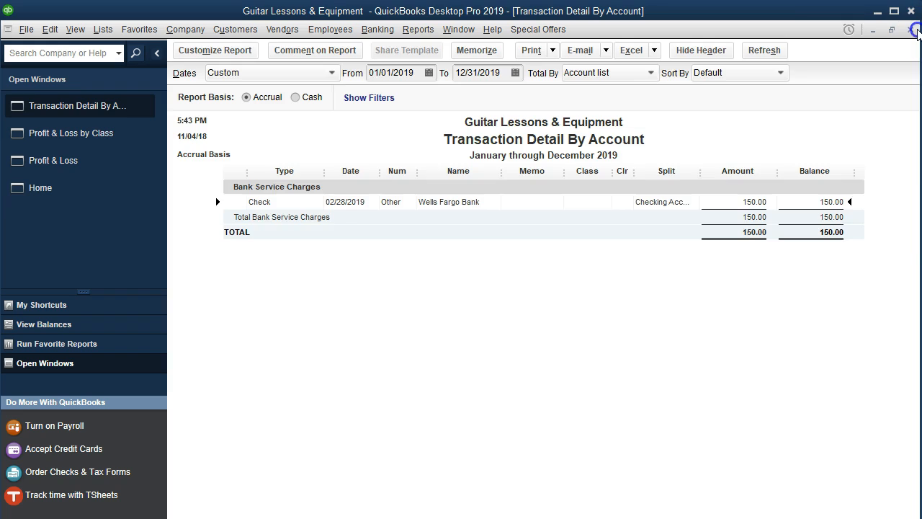
{"action": "left_click", "coordinate": [911, 30]}
Reopen the unclassified Bank Service Charges detail, record the class Business on the 02/28/2019 check, and close the detail report.
{"action": "double_click", "coordinate": [703, 277]}
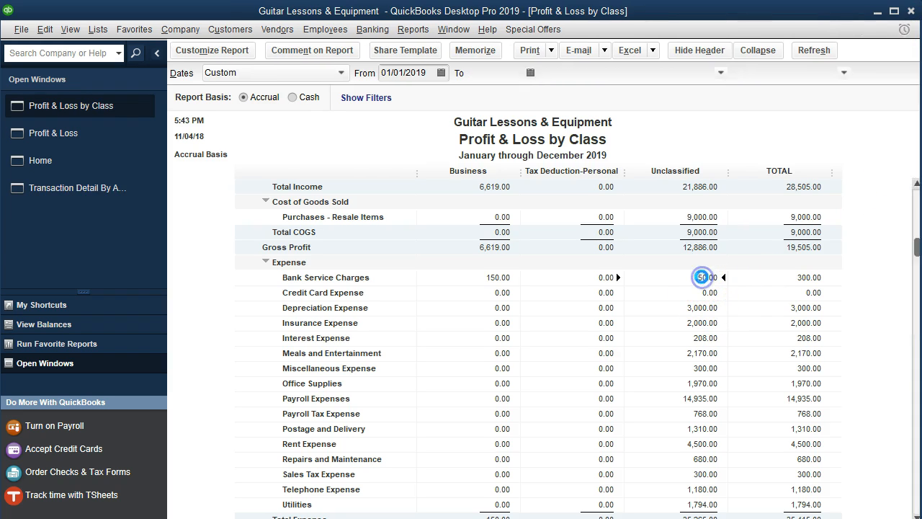
{"action": "double_click", "coordinate": [706, 251]}
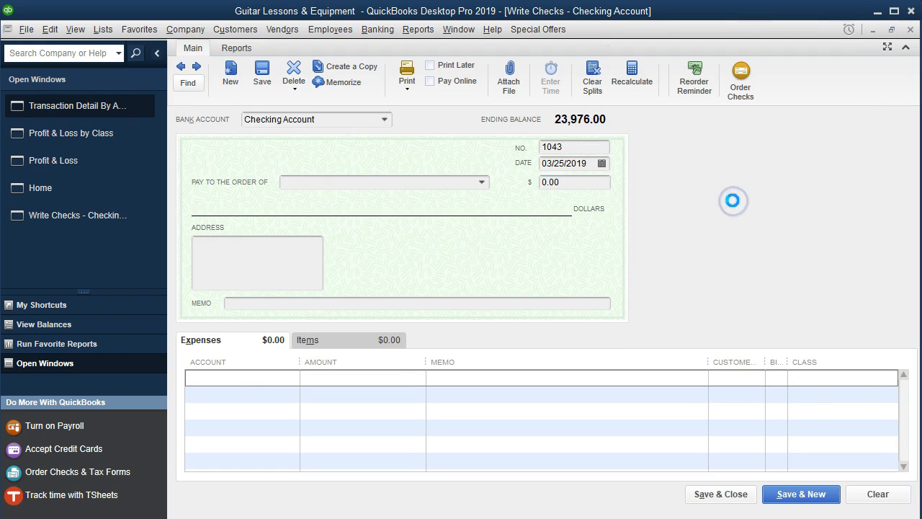
{"action": "left_click", "coordinate": [830, 378]}
{"action": "type", "text": "Business"}
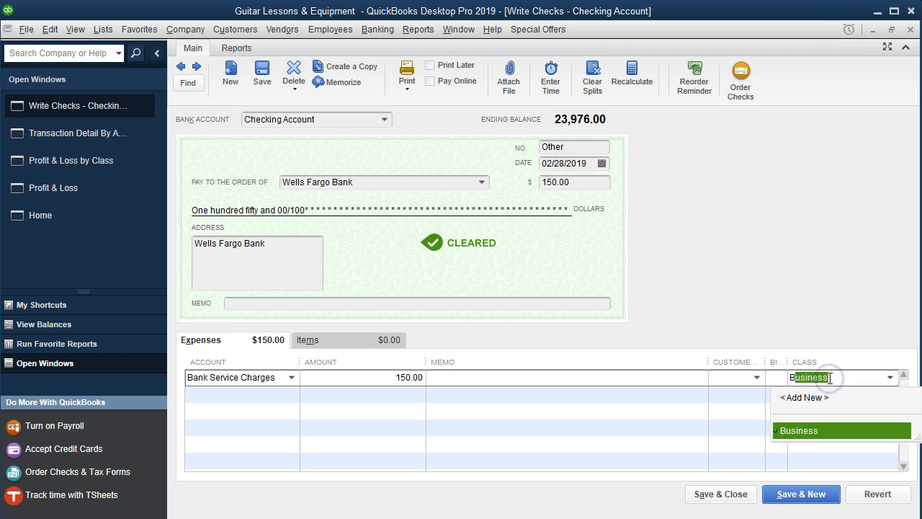
{"action": "left_click", "coordinate": [723, 494]}
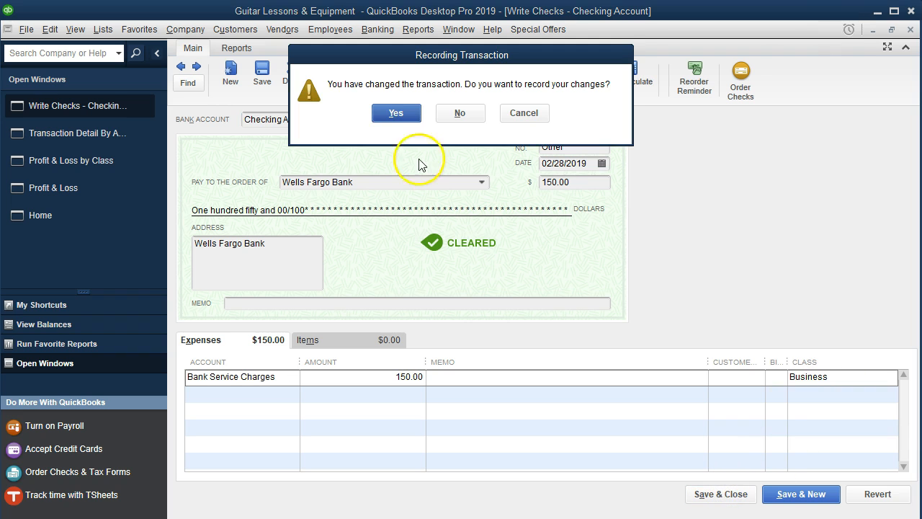
{"action": "left_click", "coordinate": [398, 116]}
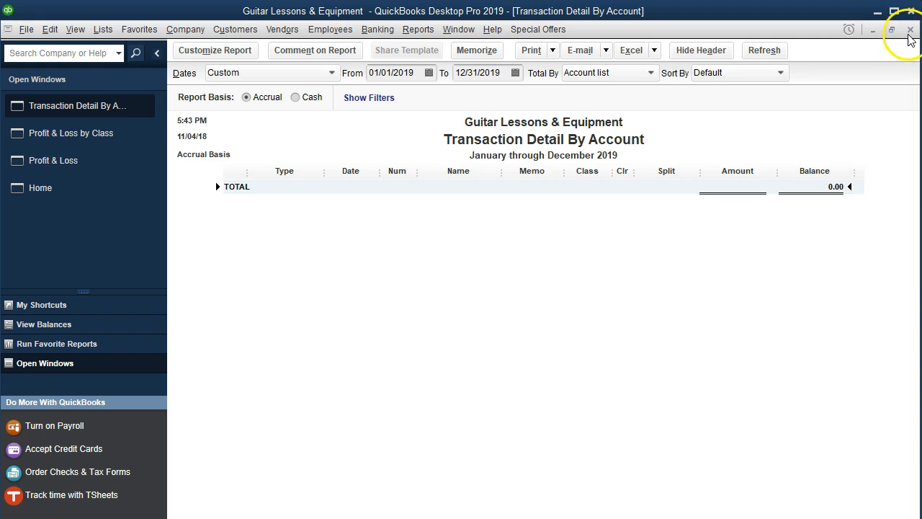
{"action": "left_click", "coordinate": [910, 31]}
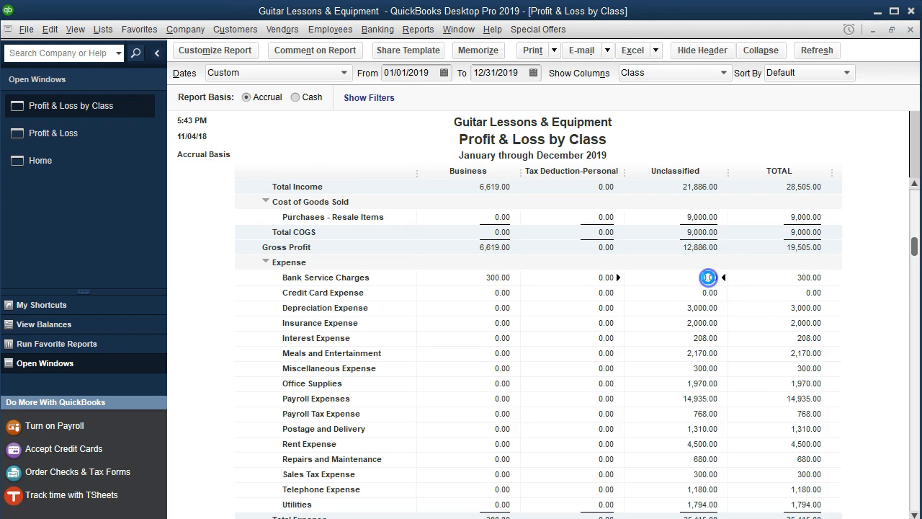
Examine the transaction detail behind the unclassified Bank Service Charges and Depreciation Expense amounts.
{"action": "double_click", "coordinate": [709, 277]}
{"action": "left_click", "coordinate": [910, 31]}
{"action": "left_click", "coordinate": [708, 306]}
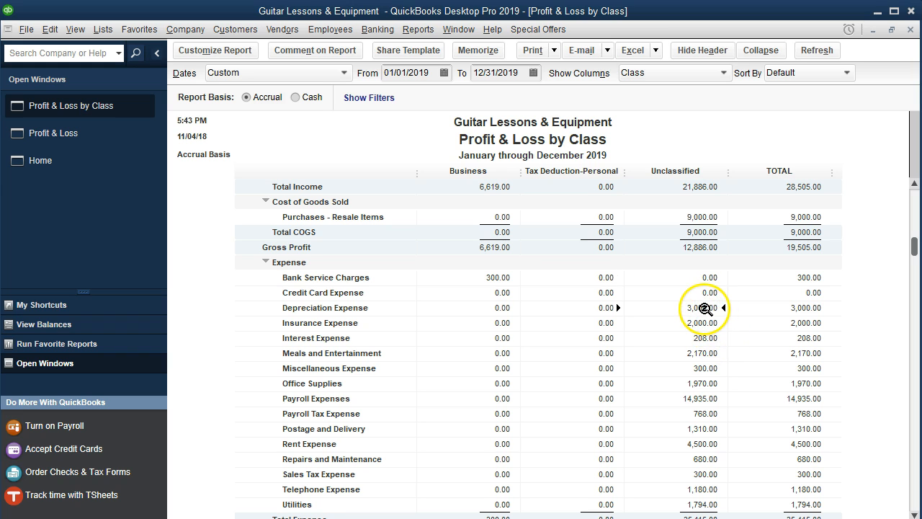
{"action": "double_click", "coordinate": [706, 309]}
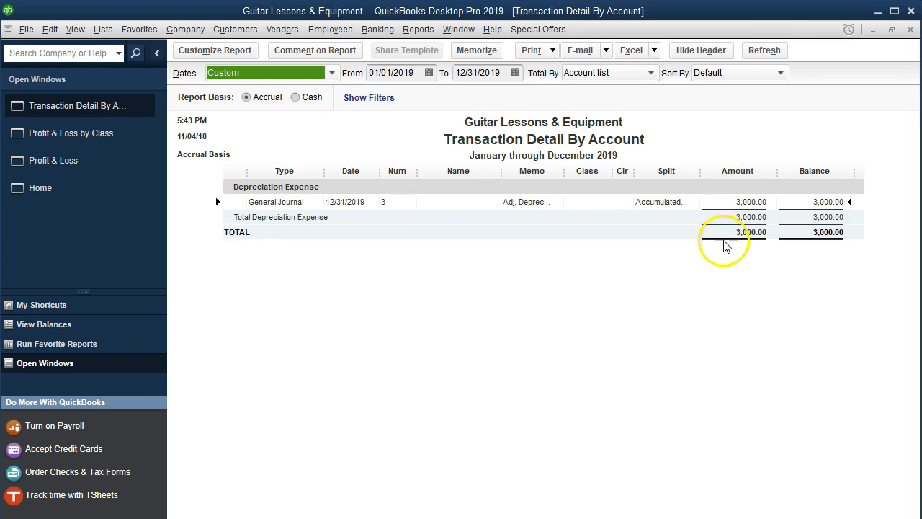
Classify both lines of the 12/31/2019 Depreciation Expense journal entry as Business, record the change, and close the detail report.
{"action": "double_click", "coordinate": [754, 202]}
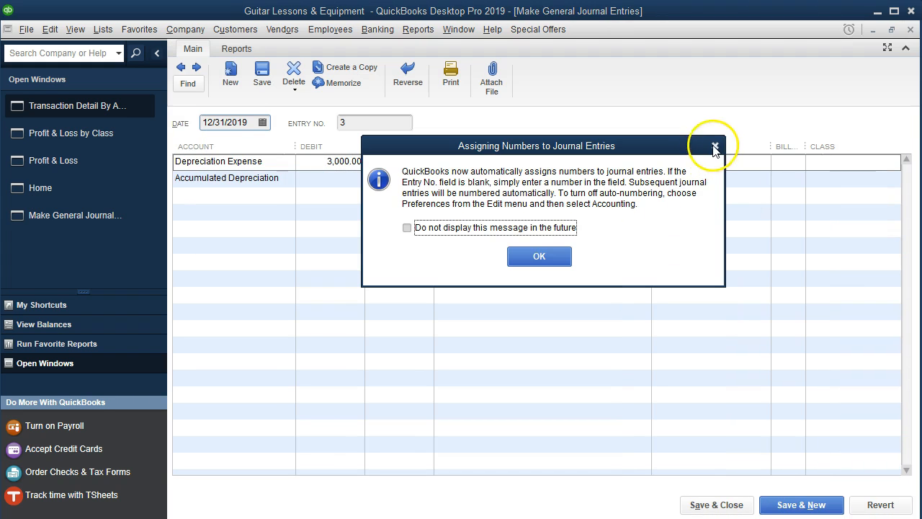
{"action": "left_click", "coordinate": [713, 145]}
{"action": "left_click", "coordinate": [839, 163]}
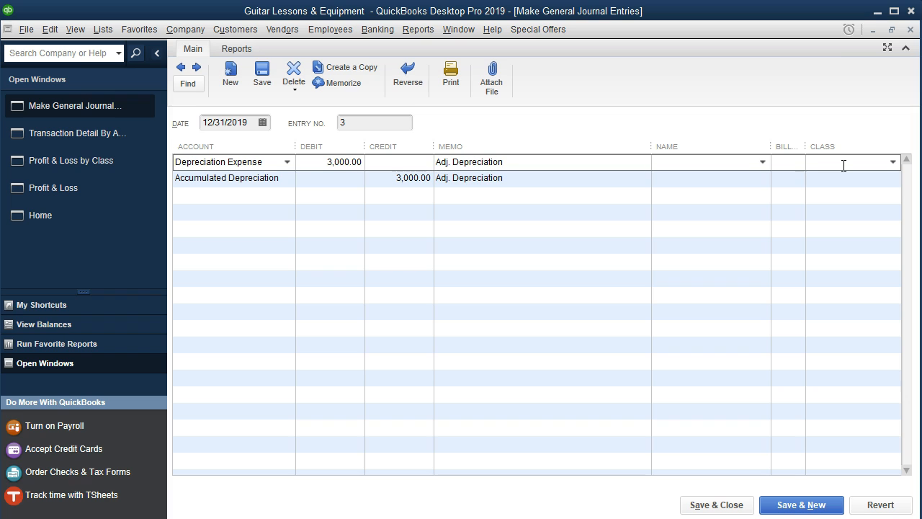
{"action": "type", "text": "Business"}
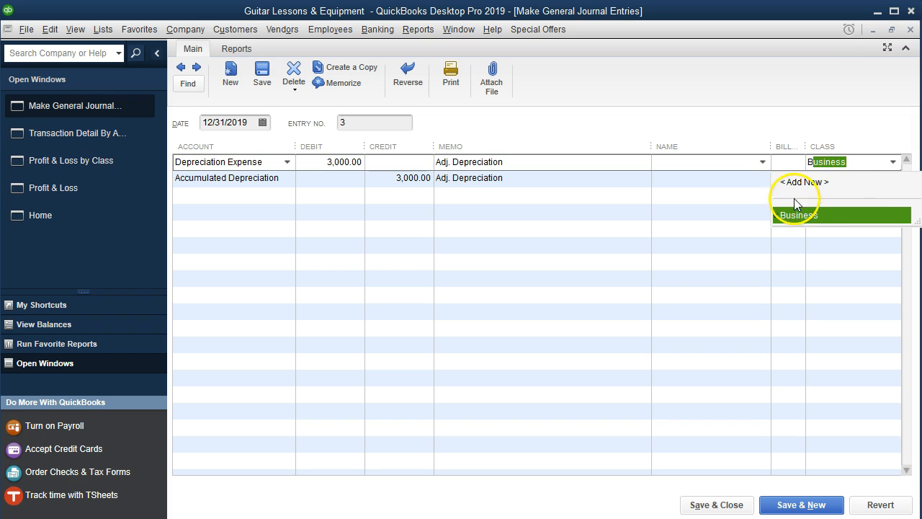
{"action": "left_click", "coordinate": [798, 215]}
{"action": "left_click", "coordinate": [832, 178]}
{"action": "type", "text": "Business"}
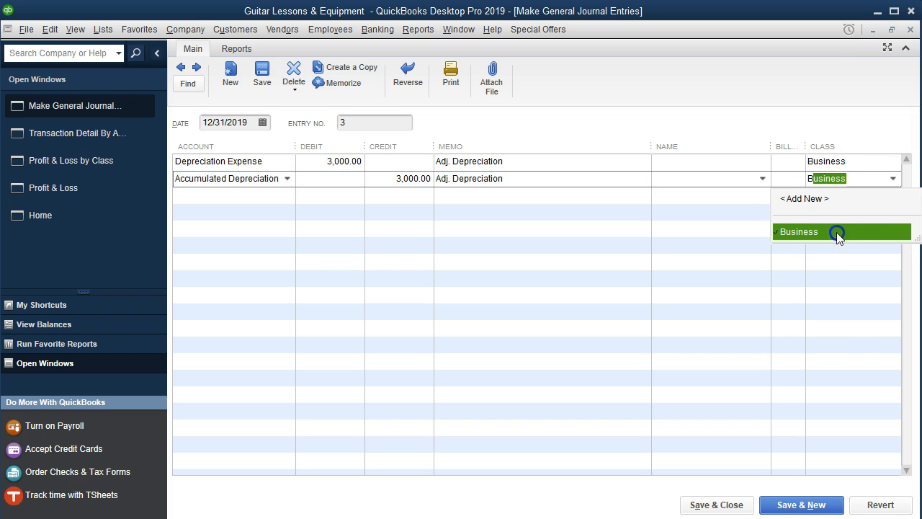
{"action": "left_click", "coordinate": [837, 232]}
{"action": "left_click", "coordinate": [908, 32]}
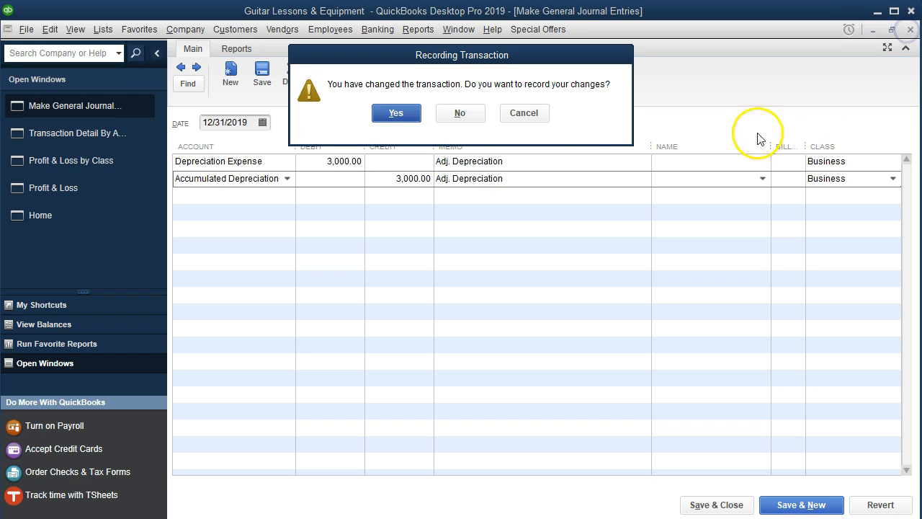
{"action": "left_click", "coordinate": [422, 115]}
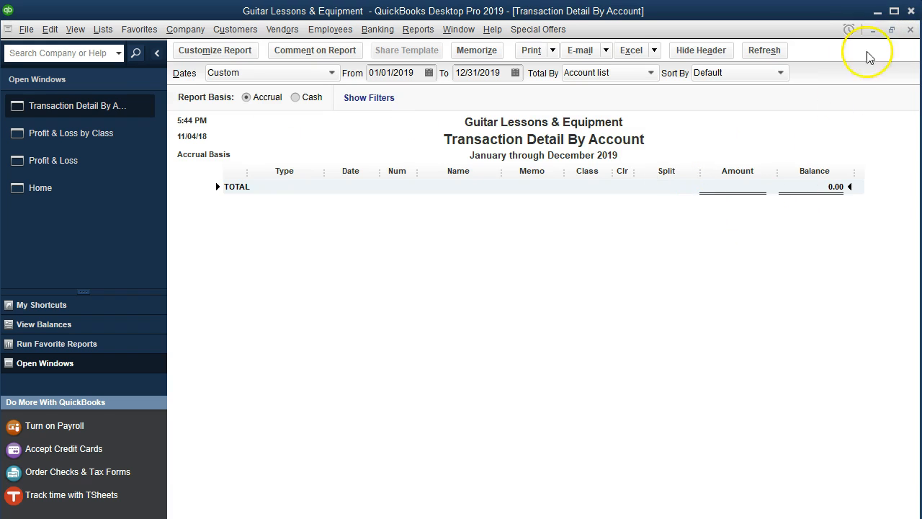
{"action": "left_click", "coordinate": [911, 30]}
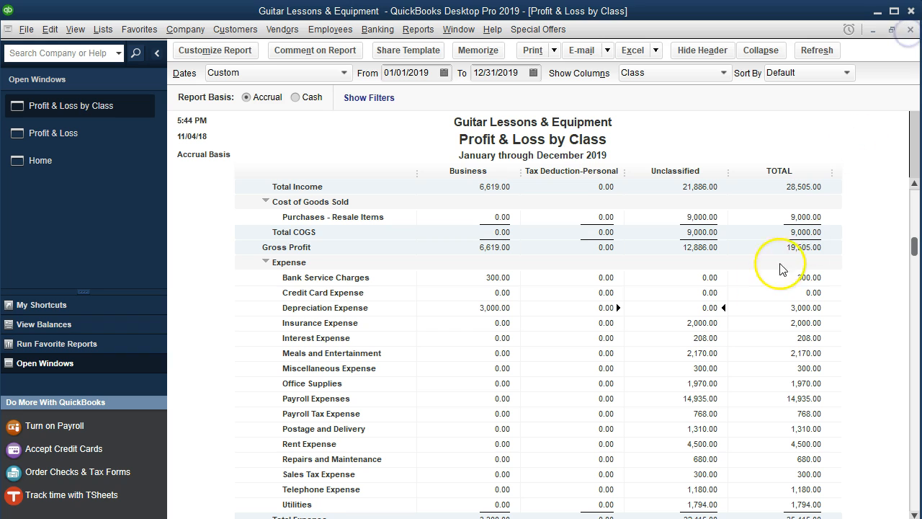
Drill down from unclassified Insurance Expense to the 01/08/2019 Safe Insurance Co check and record its class as Business.
{"action": "double_click", "coordinate": [681, 323]}
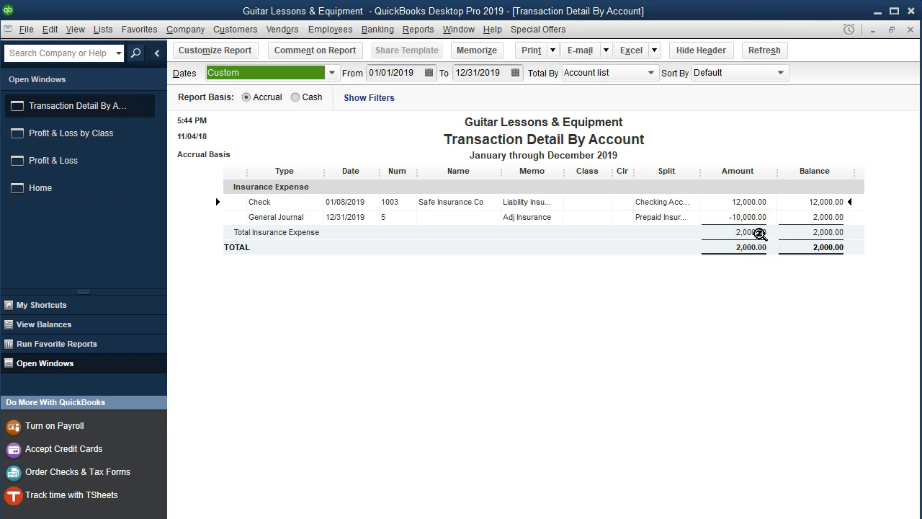
{"action": "double_click", "coordinate": [752, 203]}
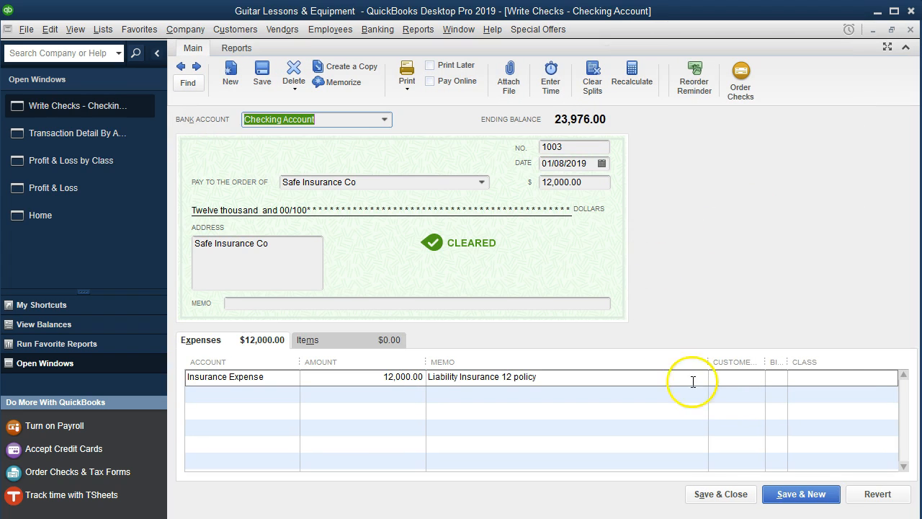
{"action": "left_click", "coordinate": [817, 382]}
{"action": "type", "text": "Business"}
{"action": "left_click", "coordinate": [808, 431]}
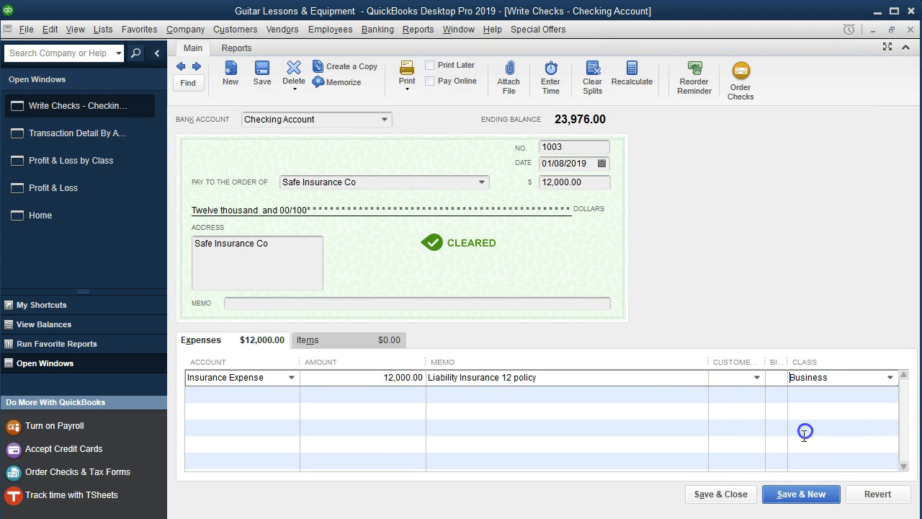
{"action": "left_click", "coordinate": [721, 494]}
{"action": "left_click", "coordinate": [405, 120]}
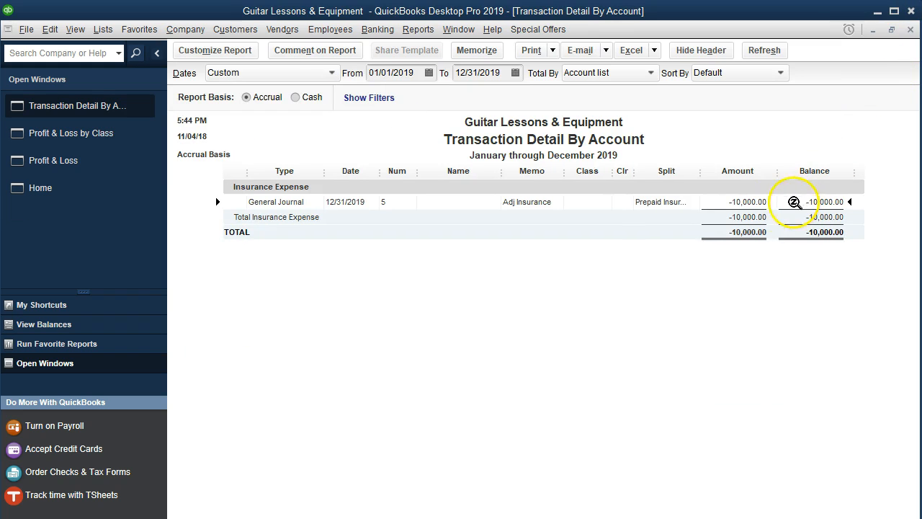
Open the 12/31/2019 Adj Insurance journal entry through the Prepaid Insurance register and record the class Business on both lines.
{"action": "double_click", "coordinate": [750, 201]}
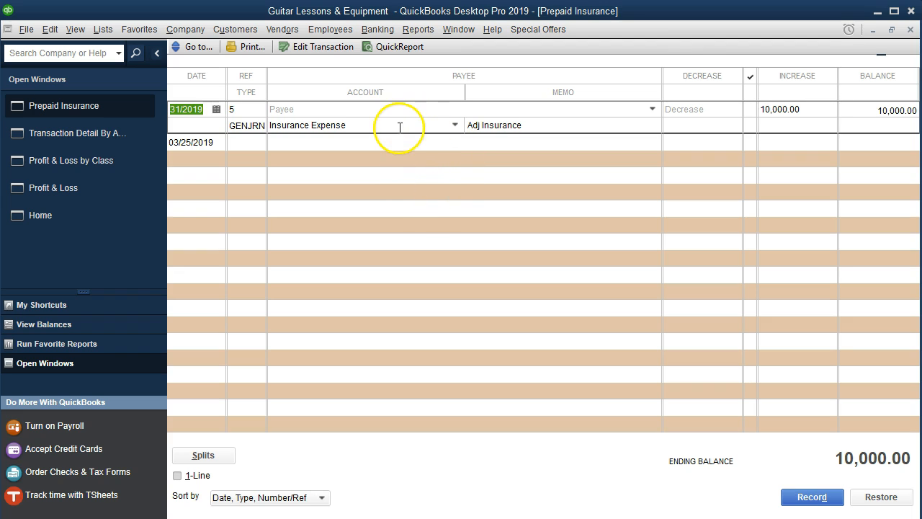
{"action": "double_click", "coordinate": [251, 127]}
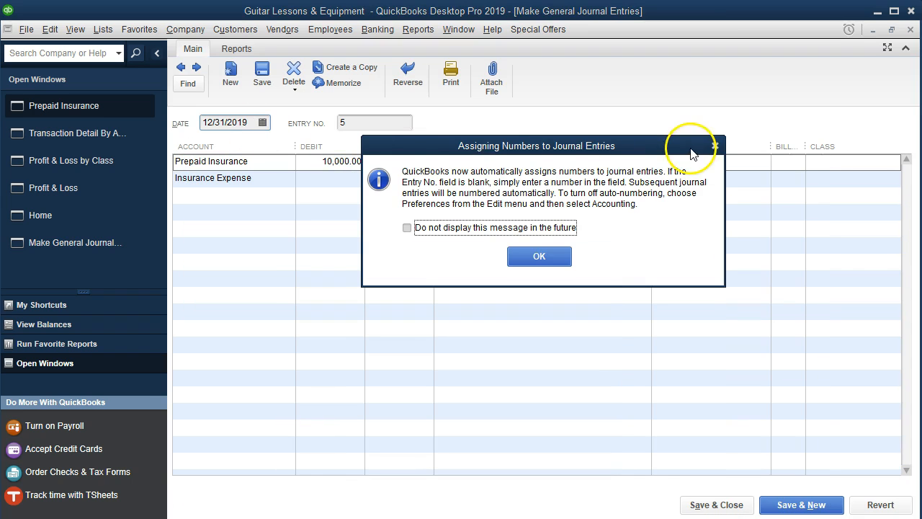
{"action": "left_click", "coordinate": [715, 145]}
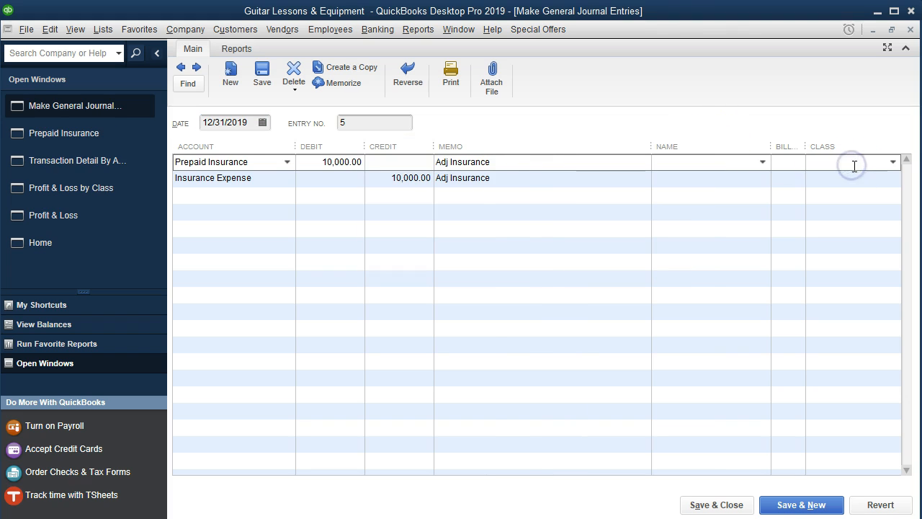
{"action": "type", "text": "Business"}
{"action": "left_click", "coordinate": [824, 215]}
{"action": "left_click", "coordinate": [840, 179]}
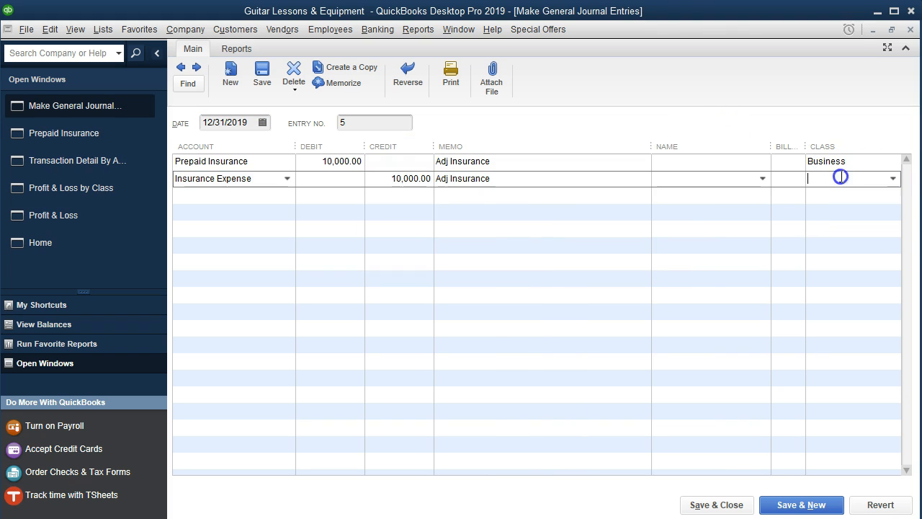
{"action": "type", "text": "Business"}
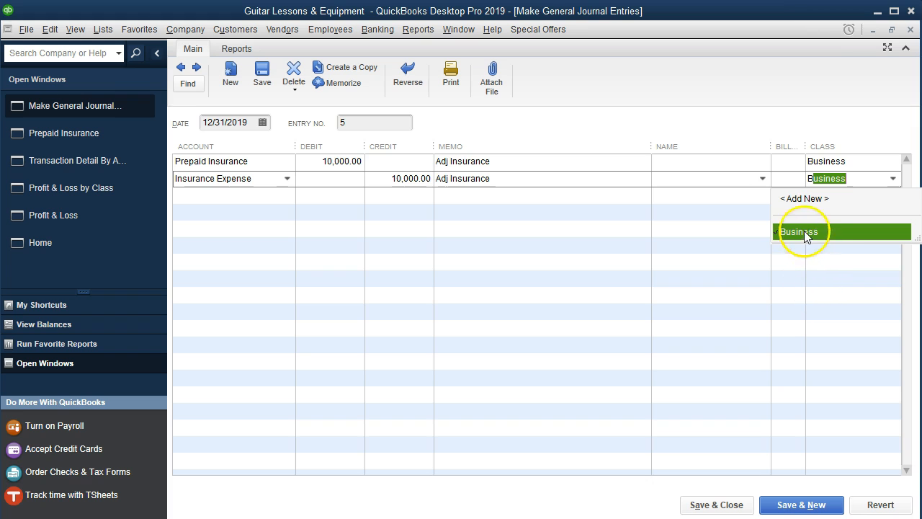
{"action": "left_click", "coordinate": [802, 230]}
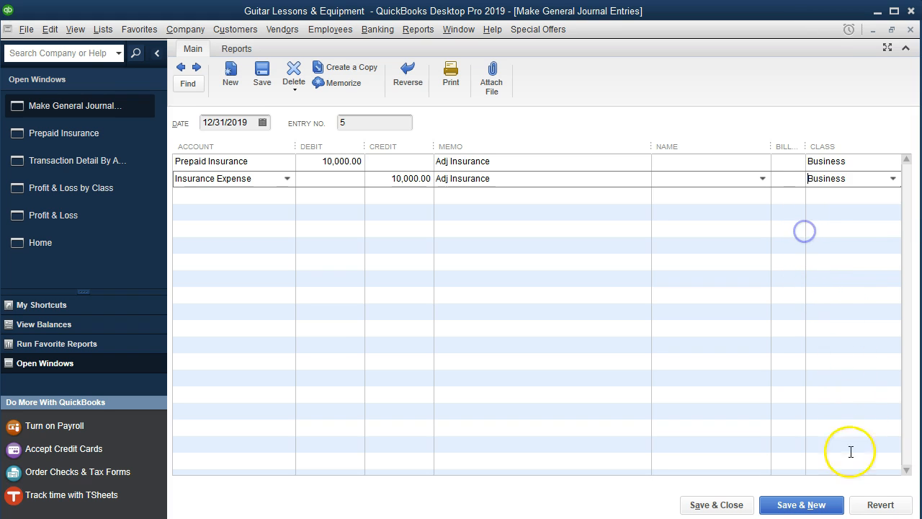
{"action": "left_click", "coordinate": [735, 508]}
{"action": "left_click", "coordinate": [388, 119]}
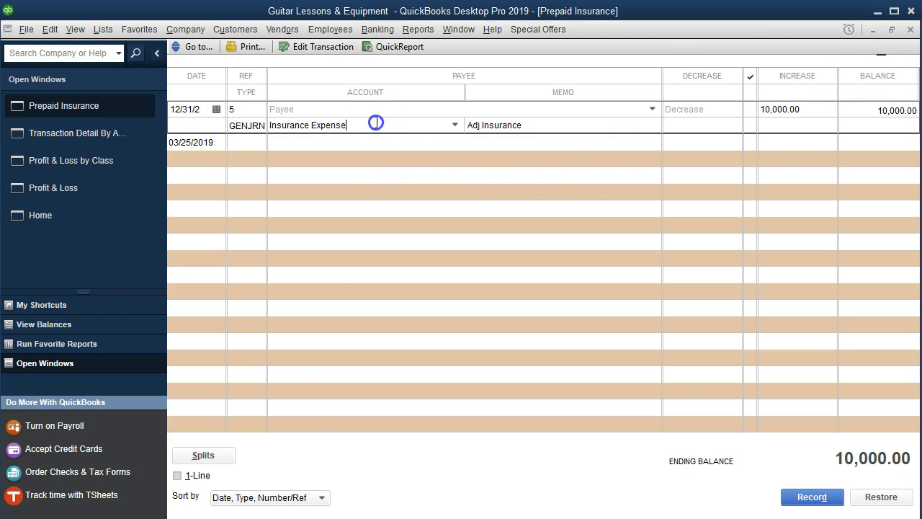
Check the class in the splits of the Prepaid Insurance register entry, and close the register and the detail report.
{"action": "left_click", "coordinate": [221, 456]}
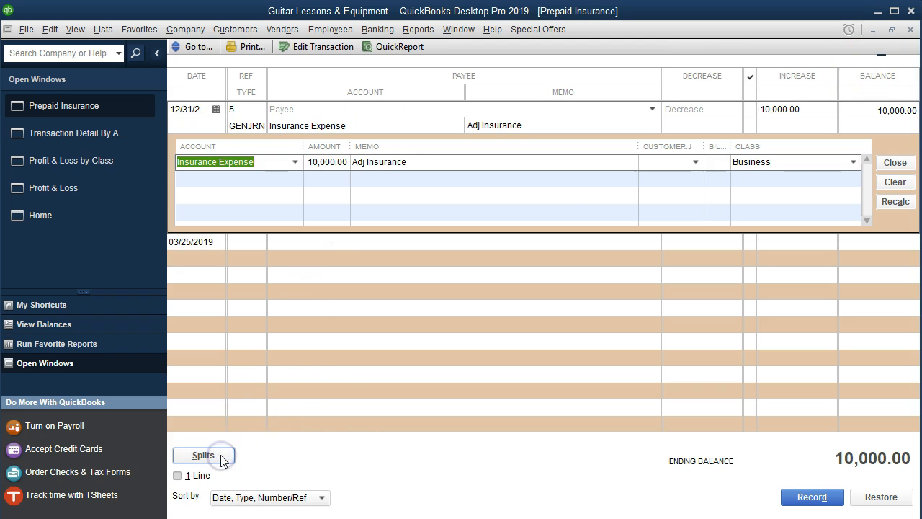
{"action": "left_click", "coordinate": [563, 232]}
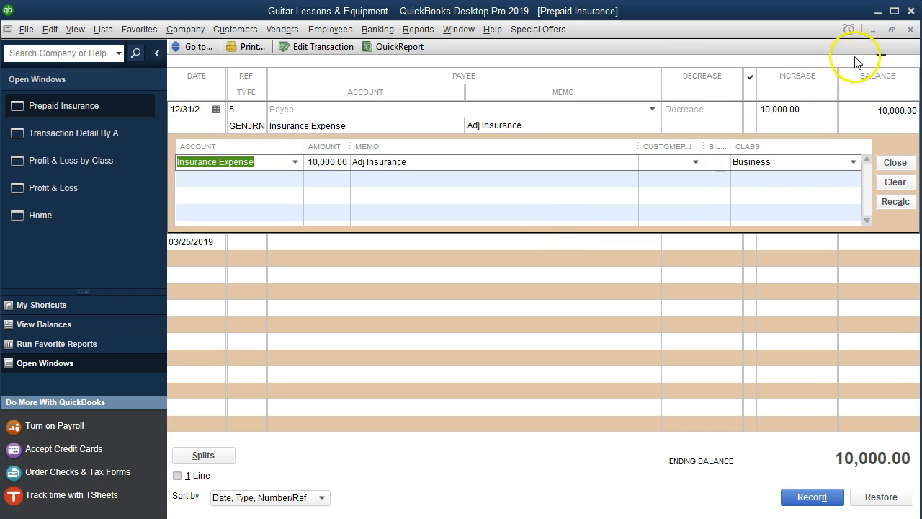
{"action": "left_click", "coordinate": [911, 29]}
{"action": "left_click", "coordinate": [911, 29]}
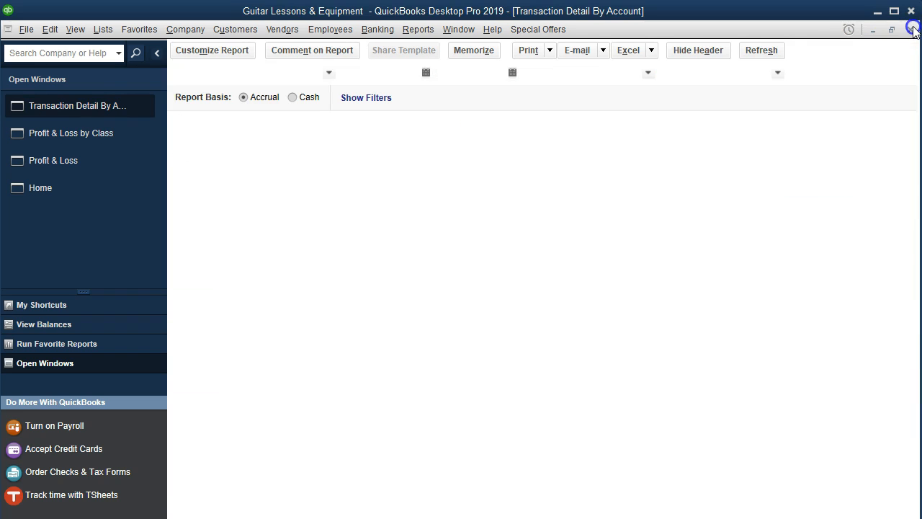
Drill down from unclassified Interest Expense to its 12/31/2019 journal entry, record both lines as Business, and close the detail report.
{"action": "double_click", "coordinate": [710, 339]}
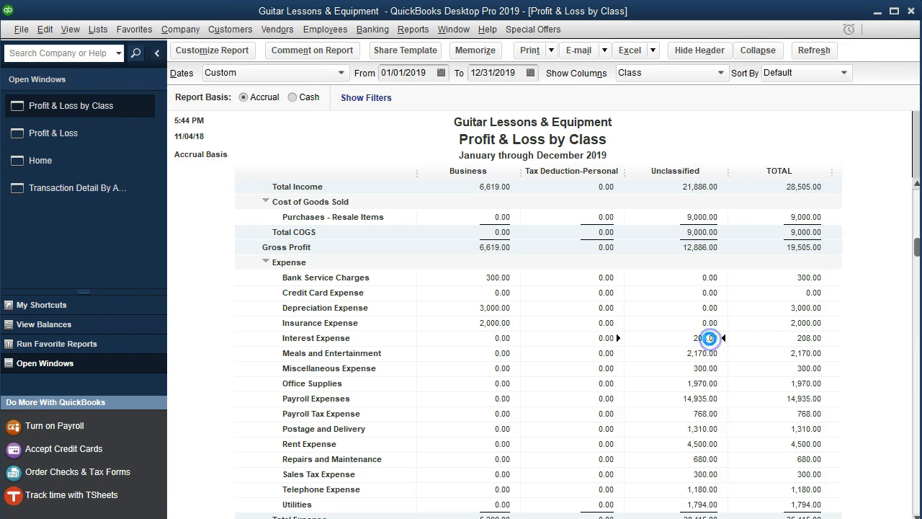
{"action": "double_click", "coordinate": [742, 205]}
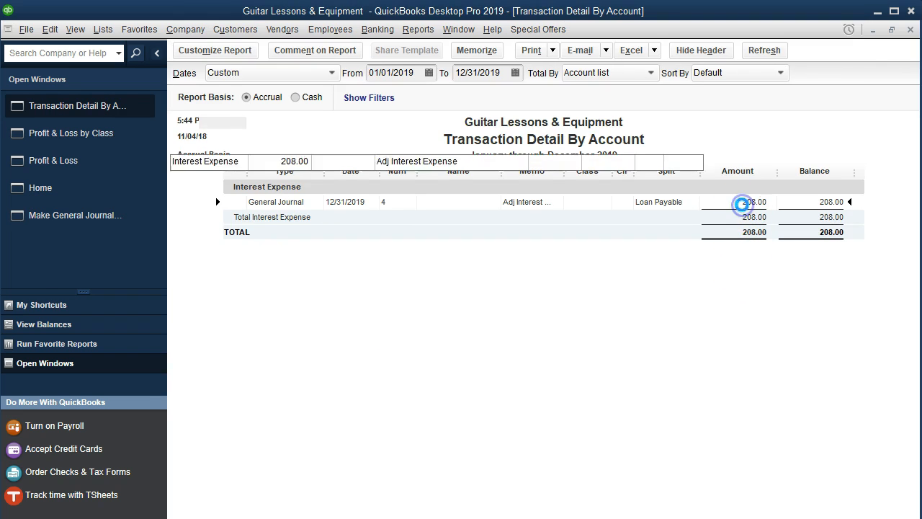
{"action": "left_click", "coordinate": [713, 146]}
{"action": "left_click", "coordinate": [827, 160]}
{"action": "type", "text": "B"}
{"action": "left_click", "coordinate": [828, 215]}
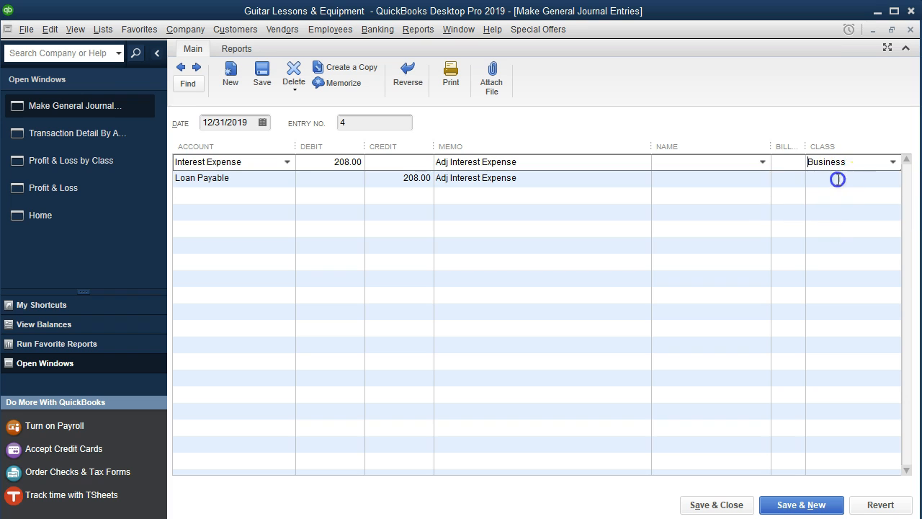
{"action": "left_click", "coordinate": [833, 179]}
{"action": "left_click", "coordinate": [813, 233]}
{"action": "left_click", "coordinate": [718, 504]}
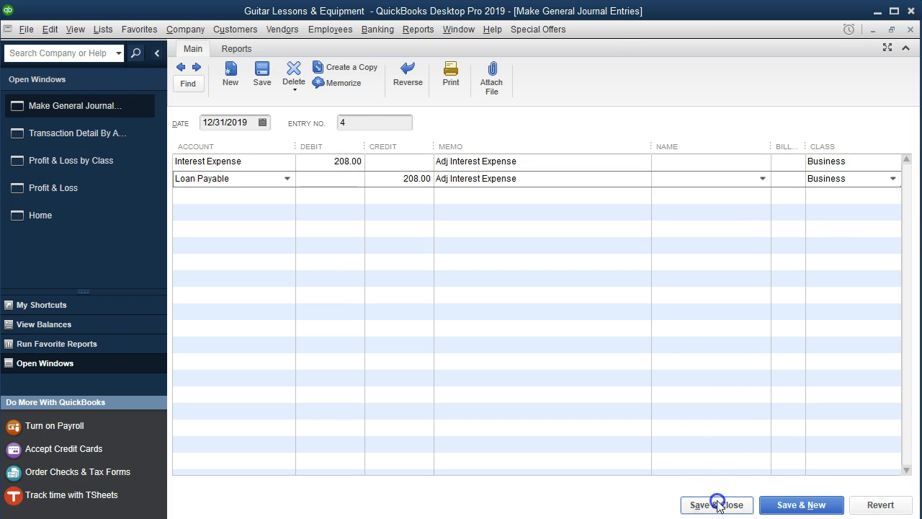
{"action": "left_click", "coordinate": [401, 114]}
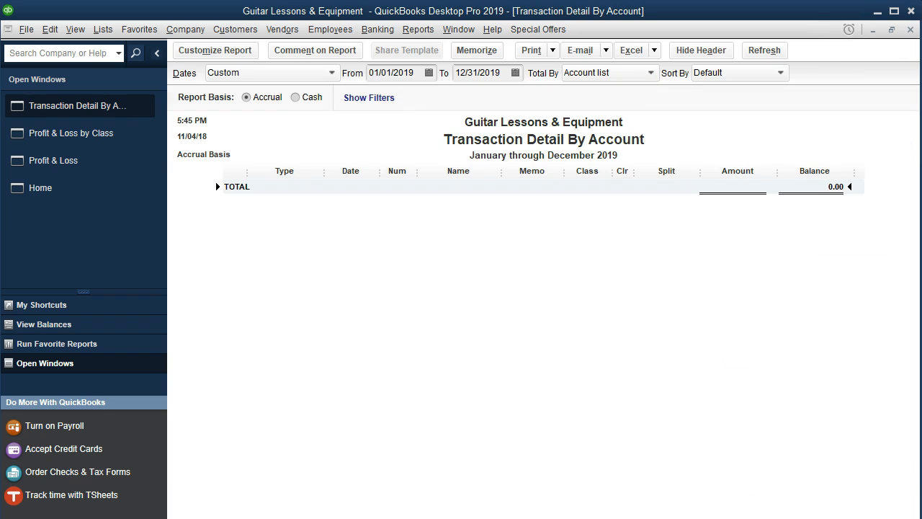
{"action": "left_click", "coordinate": [911, 29]}
Drill down from unclassified Meals and Entertainment to the 01/23/2019 Wild Bills House of Ribs check and record its class as Business.
{"action": "double_click", "coordinate": [709, 353]}
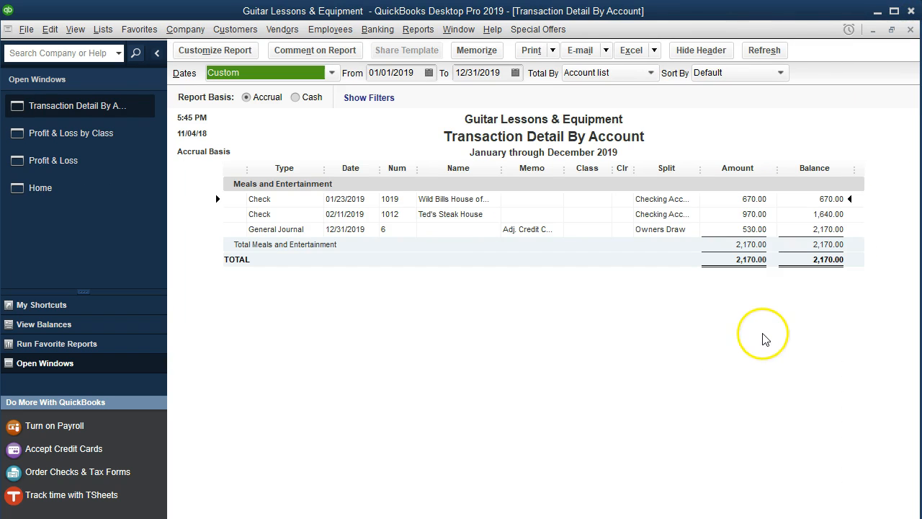
{"action": "double_click", "coordinate": [749, 202]}
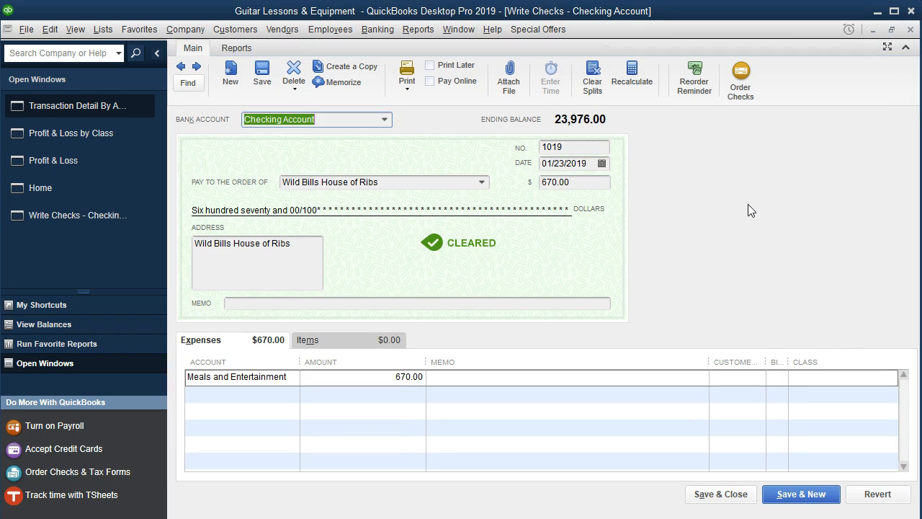
{"action": "type", "text": "b"}
{"action": "left_click", "coordinate": [828, 376]}
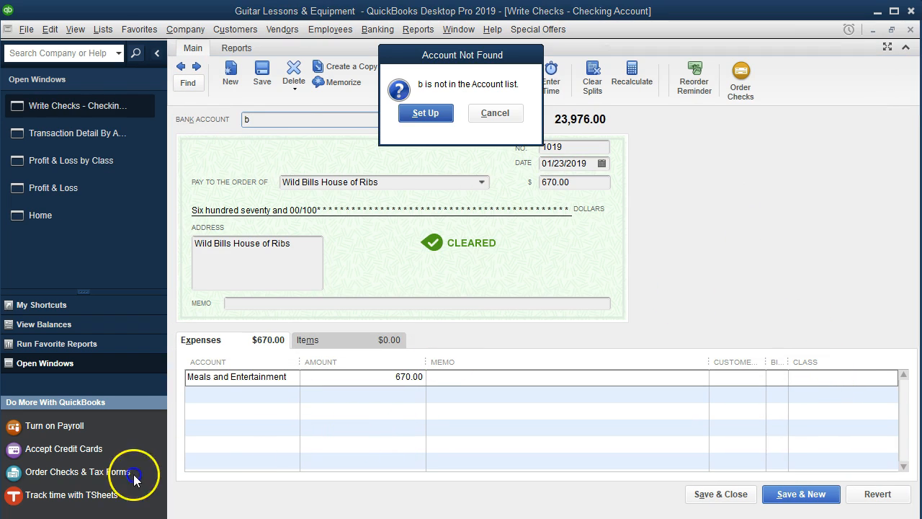
{"action": "left_click", "coordinate": [818, 381]}
{"action": "type", "text": "Business"}
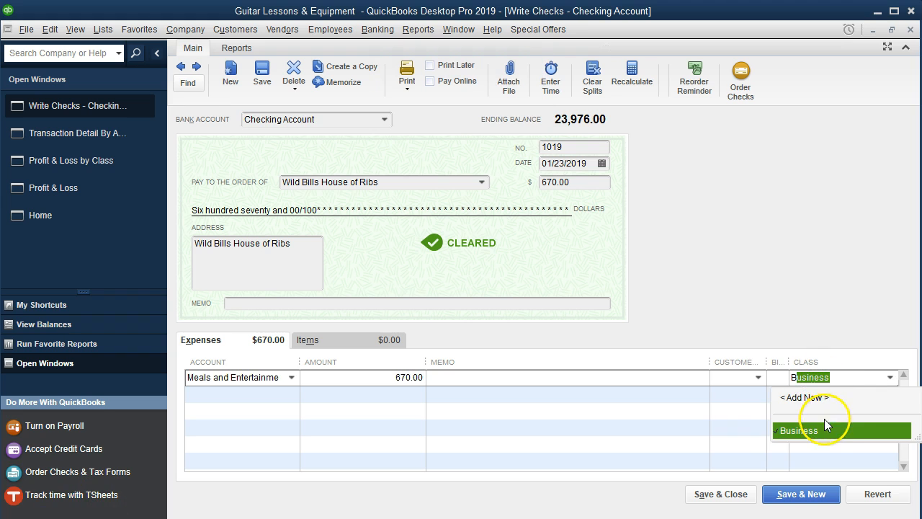
{"action": "left_click", "coordinate": [822, 429]}
{"action": "left_click", "coordinate": [742, 494]}
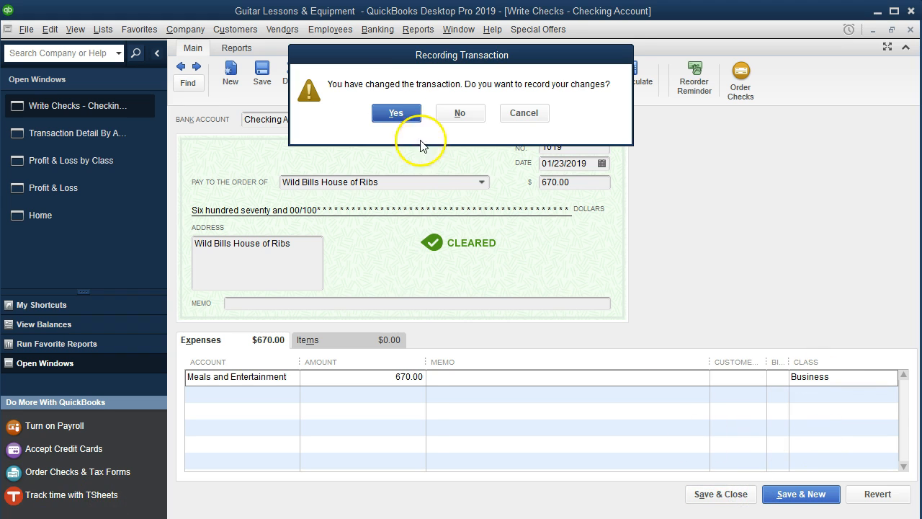
{"action": "left_click", "coordinate": [396, 114]}
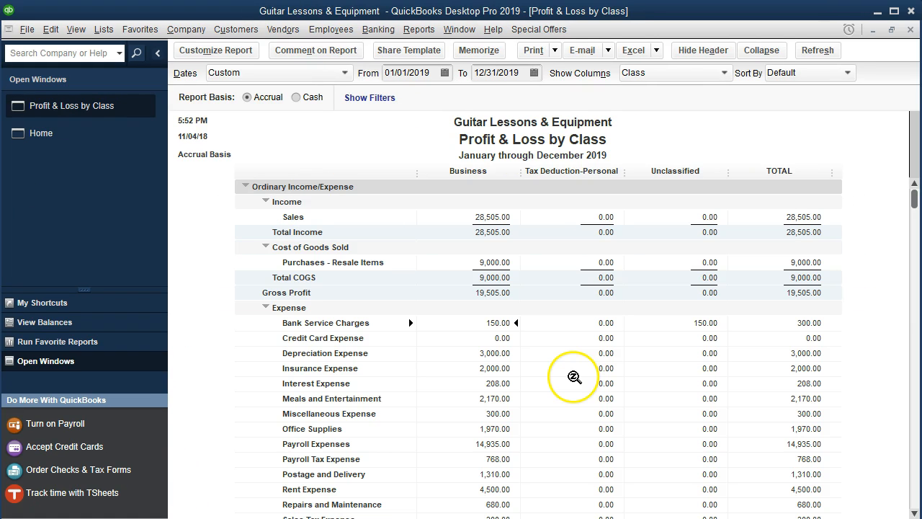
Review the Business and Unclassified columns of the Profit & Loss by Class report and select the unclassified Bank Service Charges amount.
{"action": "scroll", "coordinate": [633, 377], "scroll_direction": "down", "scroll_amount": 6}
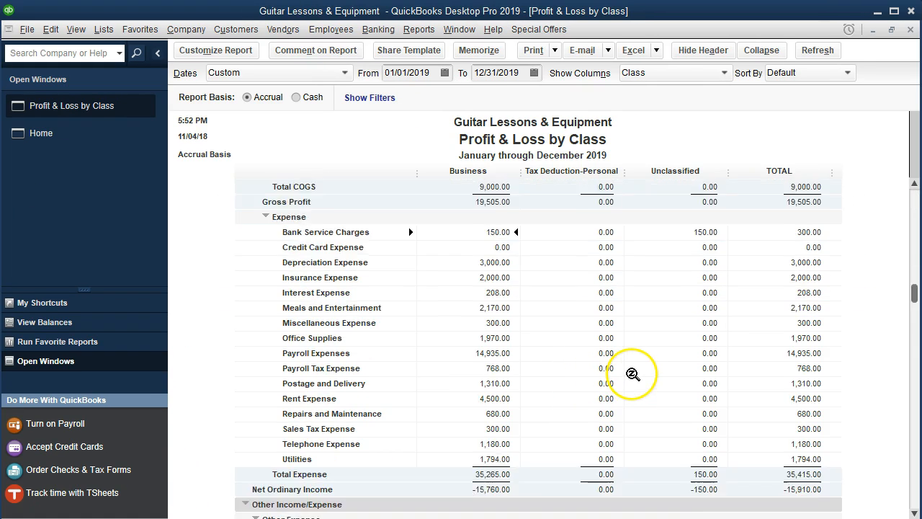
{"action": "scroll", "coordinate": [633, 371], "scroll_direction": "up", "scroll_amount": 6}
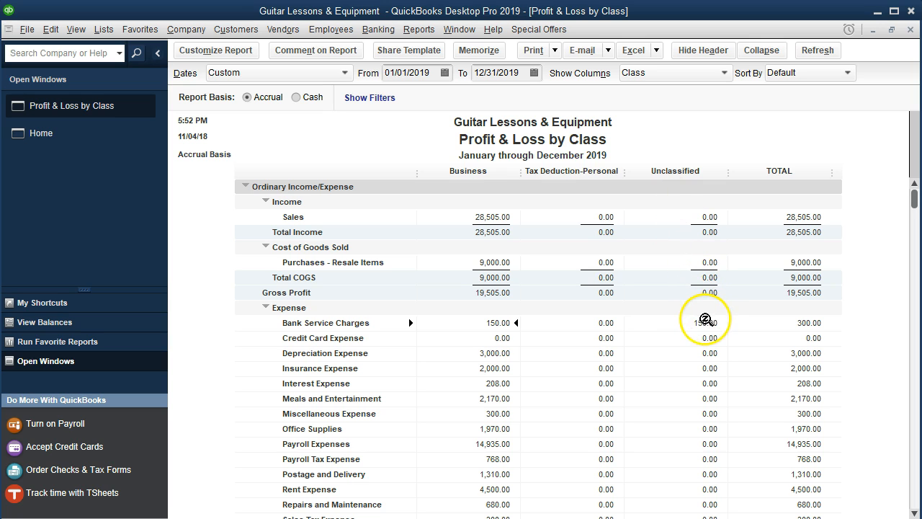
{"action": "left_click", "coordinate": [682, 324]}
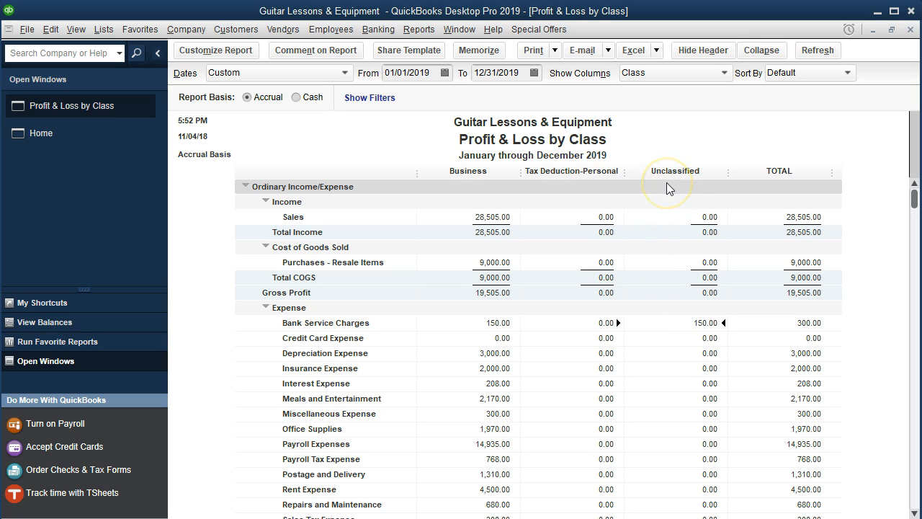
Drill down from unclassified Bank Service Charges to the 01/31/2019 Wells Fargo Bank check, record its class as Business, and close the detail report.
{"action": "double_click", "coordinate": [680, 323]}
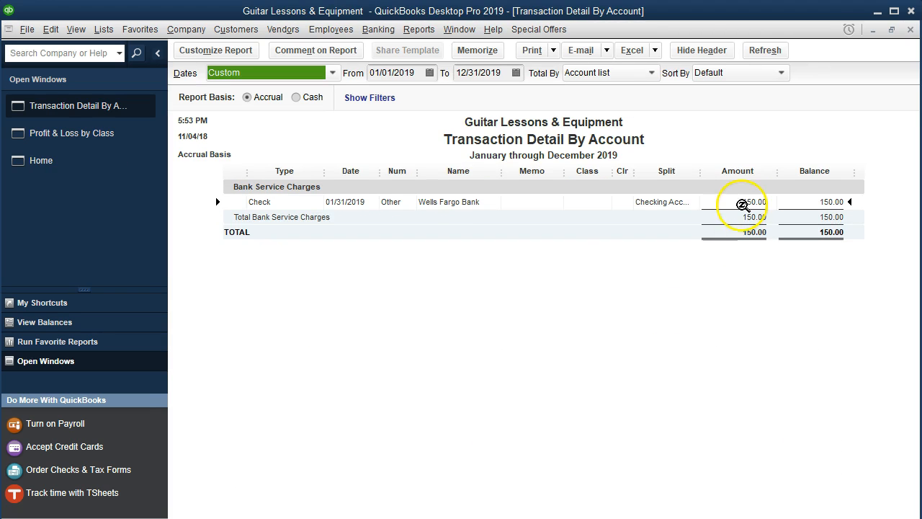
{"action": "double_click", "coordinate": [742, 200]}
{"action": "left_click", "coordinate": [828, 377]}
{"action": "type", "text": "Business"}
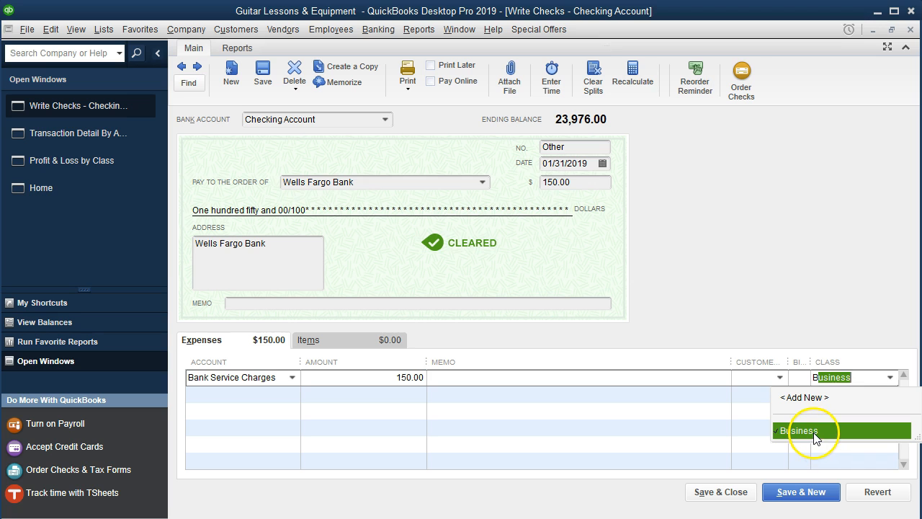
{"action": "left_click", "coordinate": [817, 431]}
{"action": "left_click", "coordinate": [739, 495]}
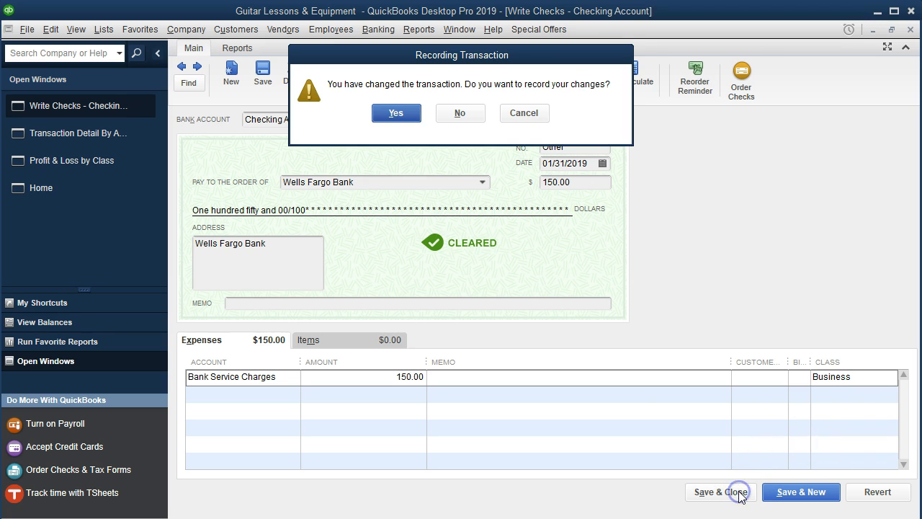
{"action": "left_click", "coordinate": [393, 115]}
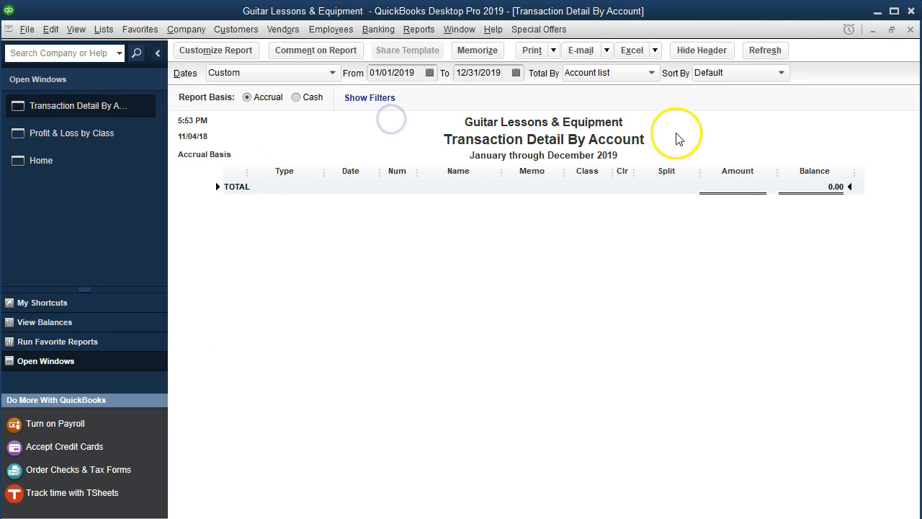
{"action": "left_click", "coordinate": [911, 30]}
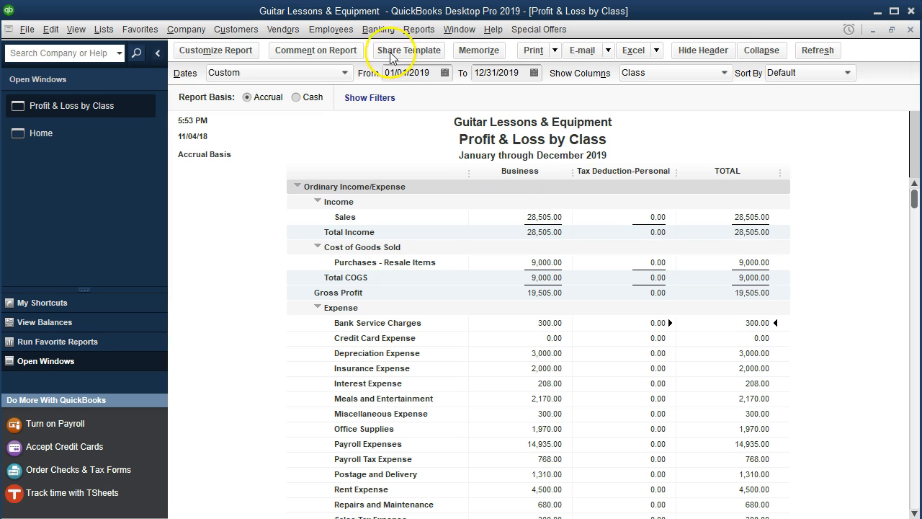
Check the class in the splits of the last 03/31/2019 payroll check in the Checking Account register, and return to the class report.
{"action": "left_click", "coordinate": [377, 31]}
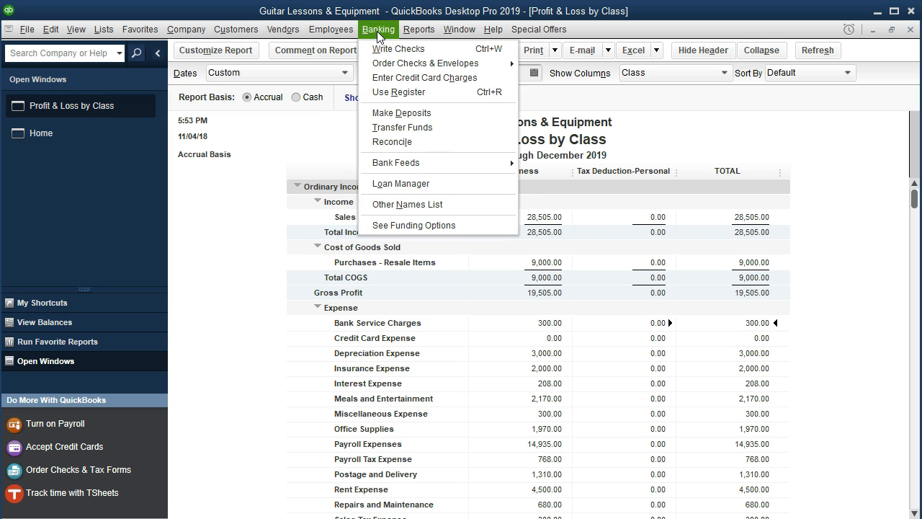
{"action": "left_click", "coordinate": [399, 92]}
{"action": "left_click", "coordinate": [283, 119]}
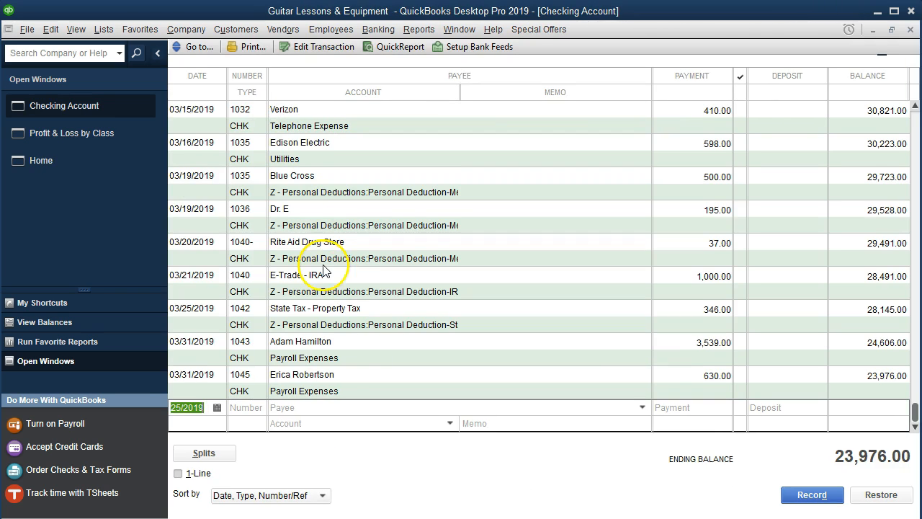
{"action": "left_click", "coordinate": [334, 390]}
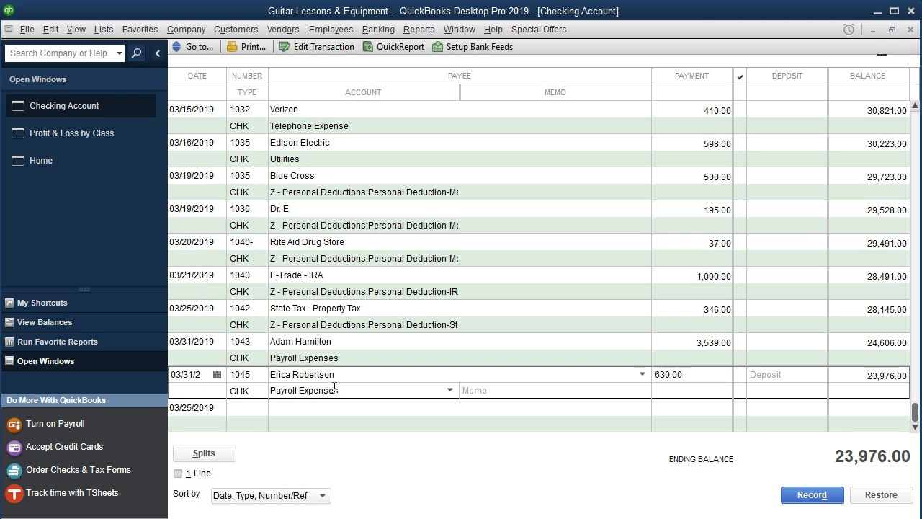
{"action": "left_click", "coordinate": [226, 453]}
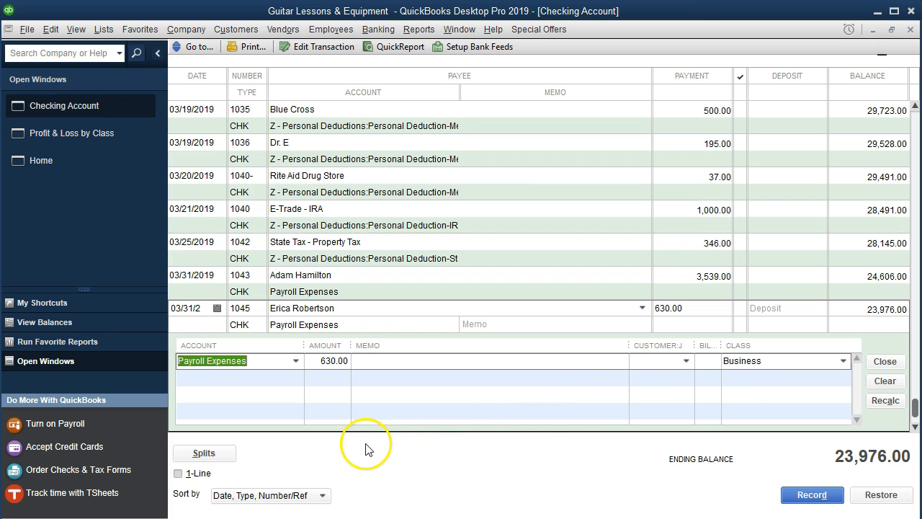
{"action": "left_click", "coordinate": [74, 137]}
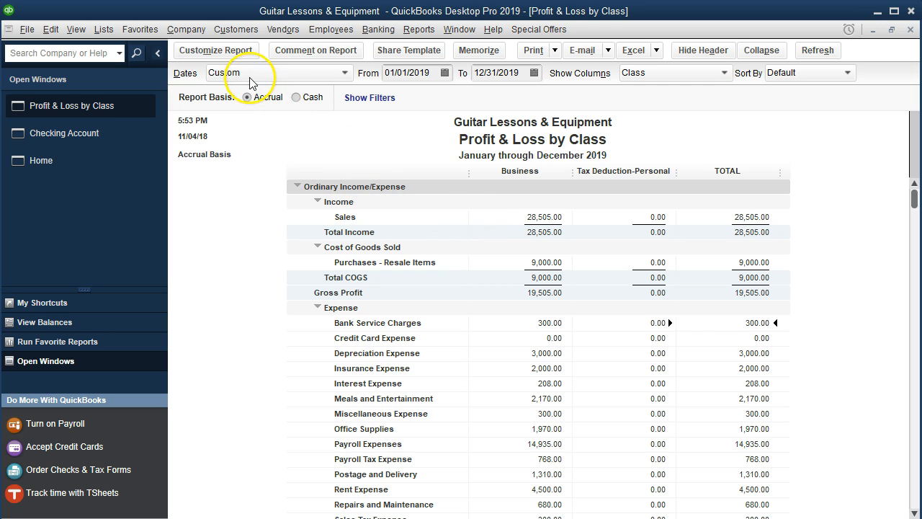
Filter the Profit & Loss by Class report to the Business class and review it down to Net Income.
{"action": "left_click", "coordinate": [229, 51]}
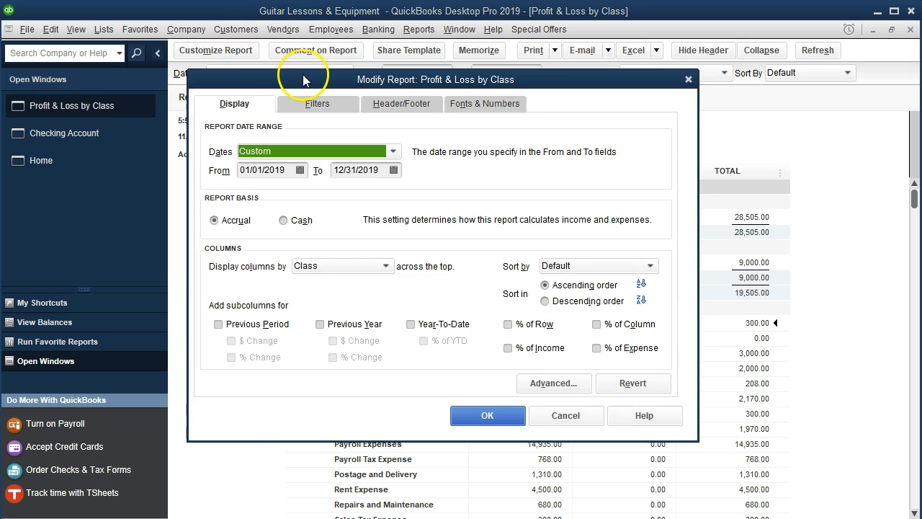
{"action": "left_click", "coordinate": [317, 104]}
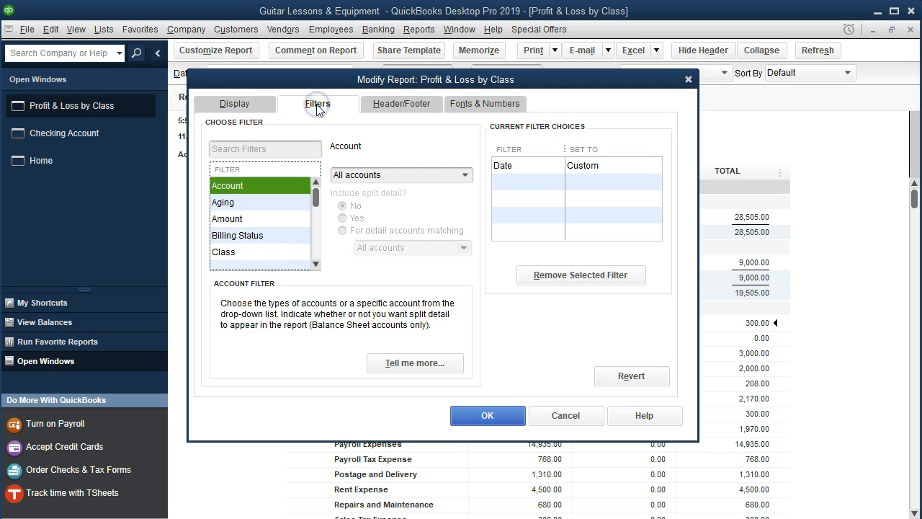
{"action": "left_click", "coordinate": [240, 252]}
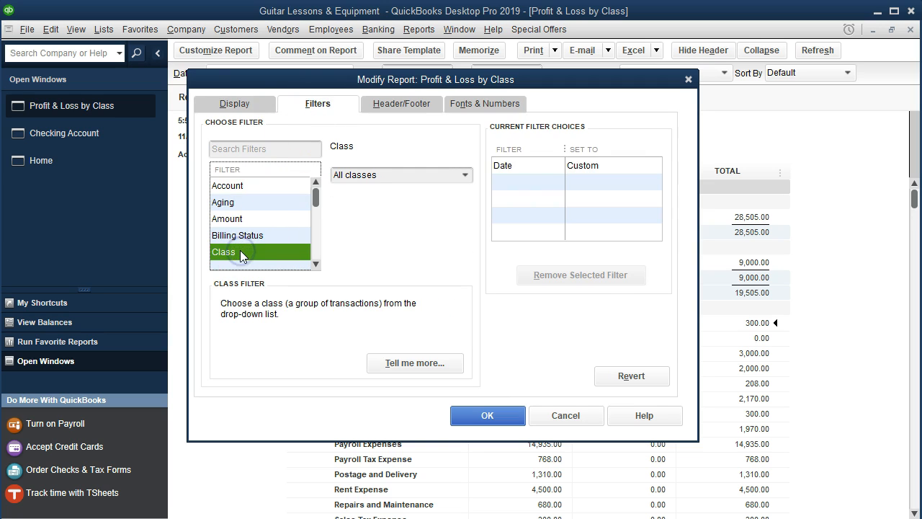
{"action": "left_click", "coordinate": [464, 179]}
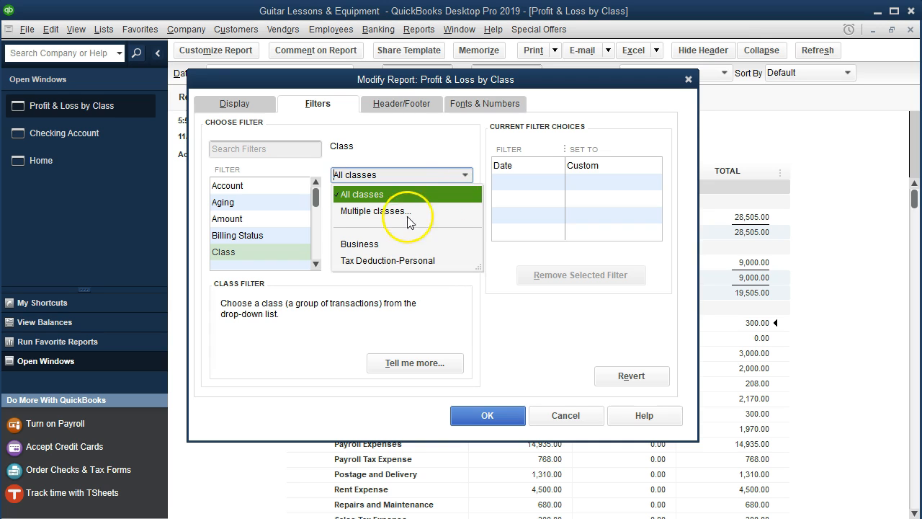
{"action": "left_click", "coordinate": [371, 245]}
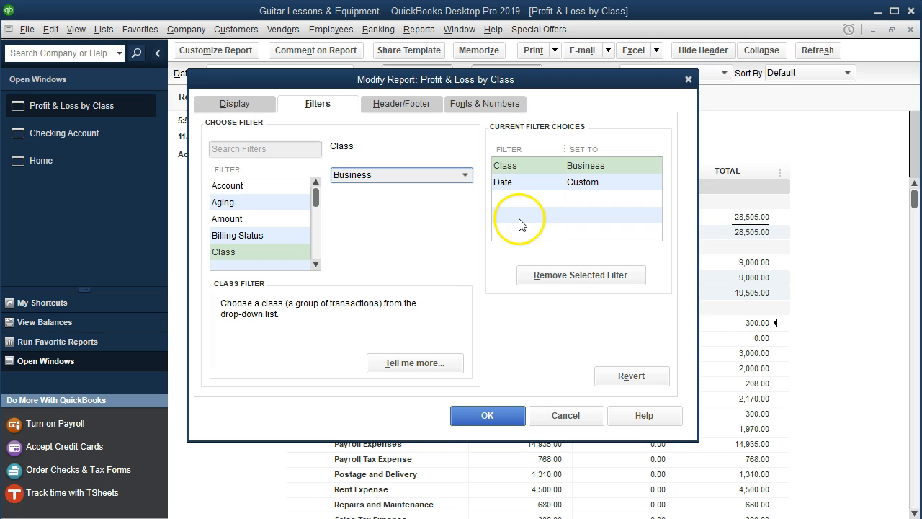
{"action": "left_click", "coordinate": [488, 417]}
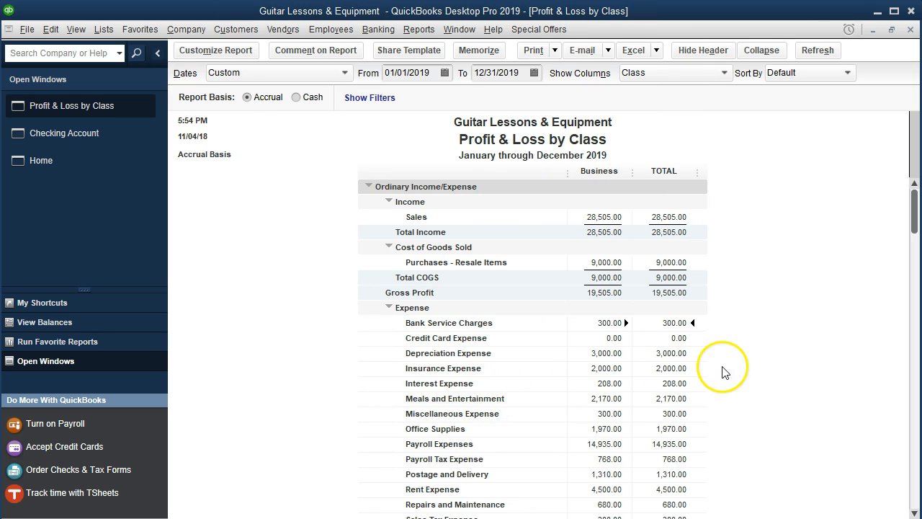
{"action": "scroll", "coordinate": [706, 379], "scroll_direction": "down", "scroll_amount": 2}
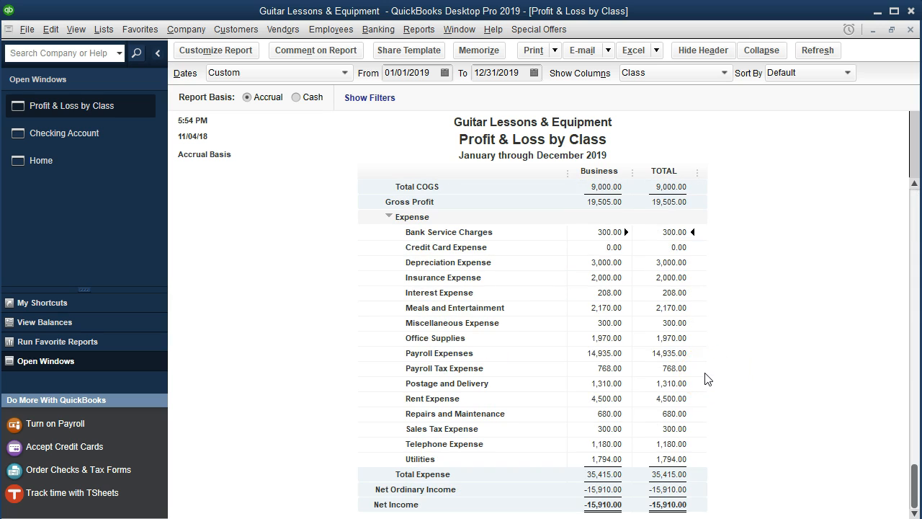
{"action": "scroll", "coordinate": [707, 379], "scroll_direction": "up", "scroll_amount": 2}
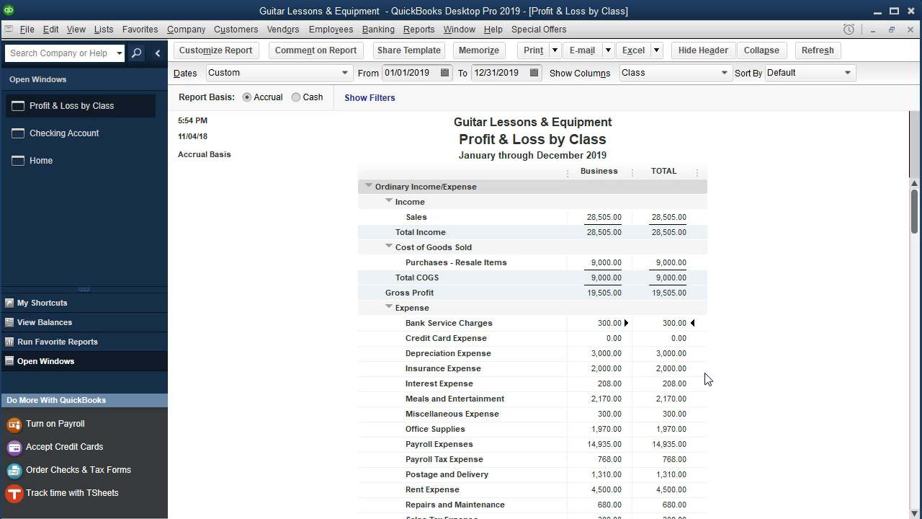
{"action": "scroll", "coordinate": [706, 378], "scroll_direction": "down", "scroll_amount": 2}
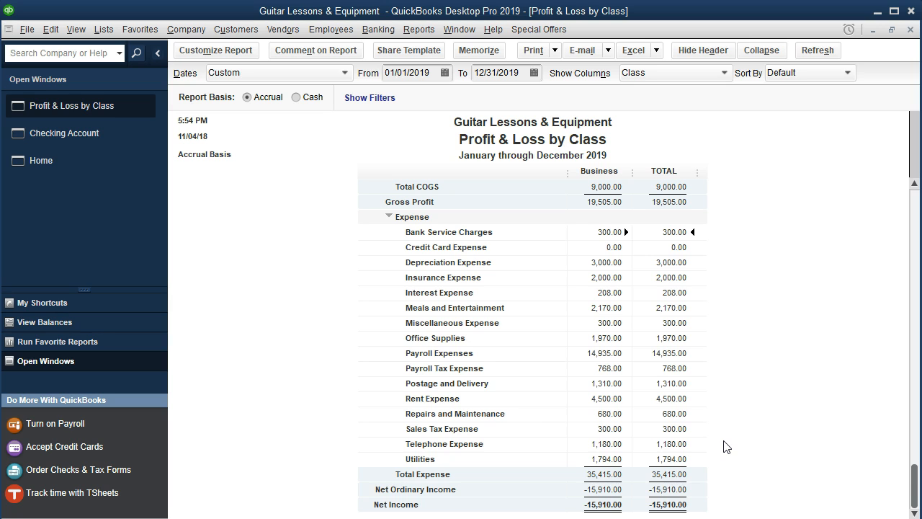
Remove the Class filter from the Profit & Loss by Class report and review its personal deductions section.
{"action": "left_click", "coordinate": [229, 54]}
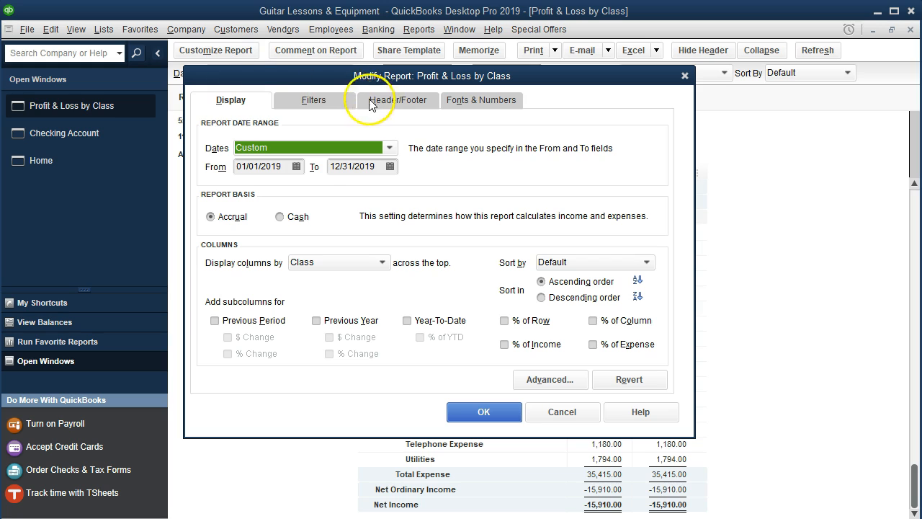
{"action": "left_click", "coordinate": [314, 100]}
{"action": "left_click", "coordinate": [245, 248]}
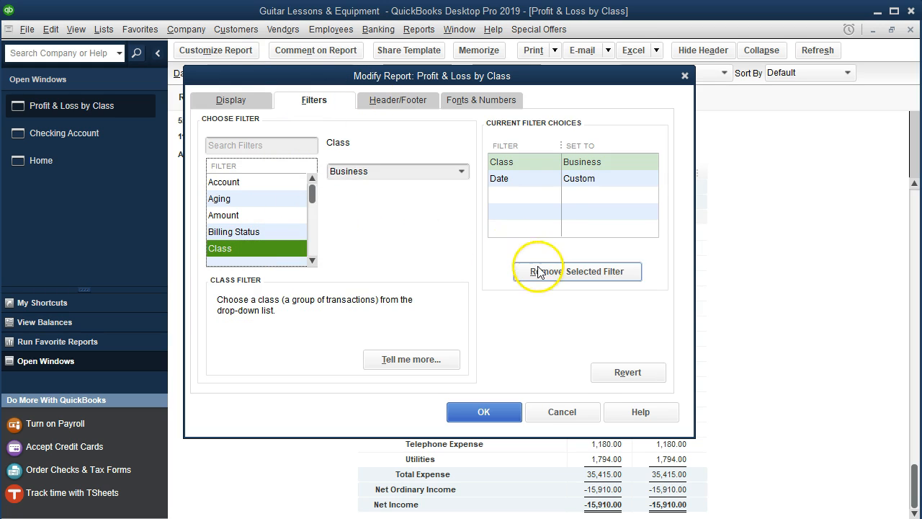
{"action": "left_click", "coordinate": [456, 171]}
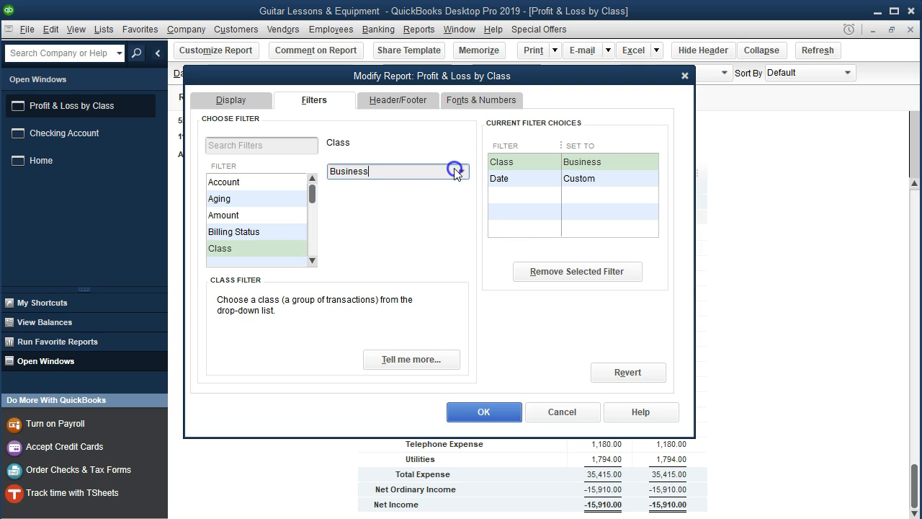
{"action": "left_click", "coordinate": [456, 172]}
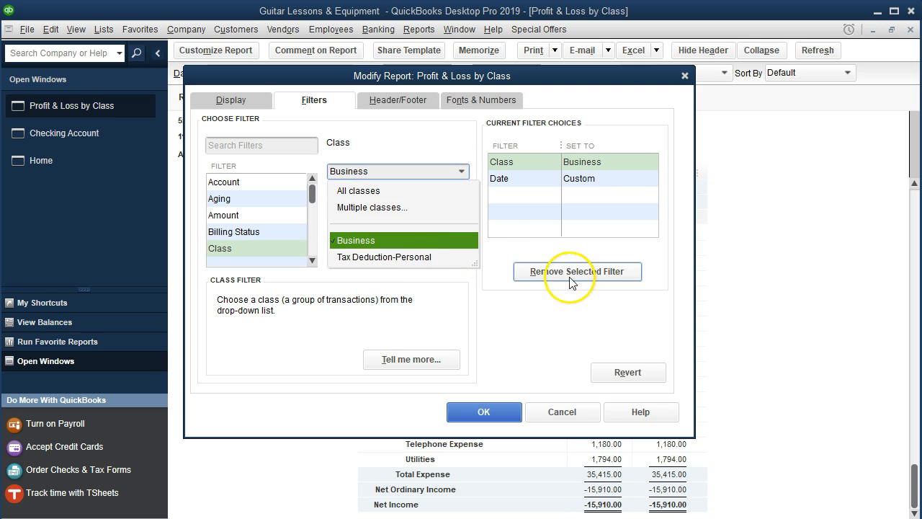
{"action": "left_click", "coordinate": [521, 316]}
{"action": "left_click", "coordinate": [538, 271]}
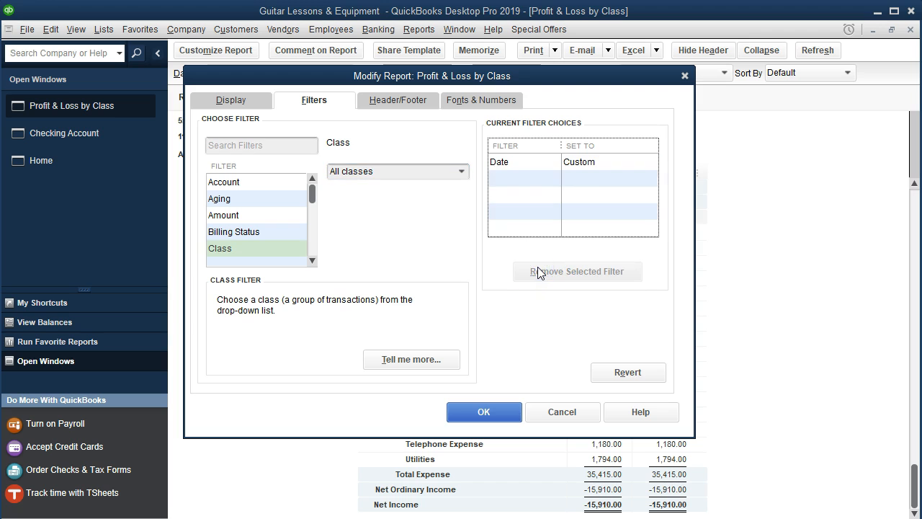
{"action": "left_click", "coordinate": [500, 410]}
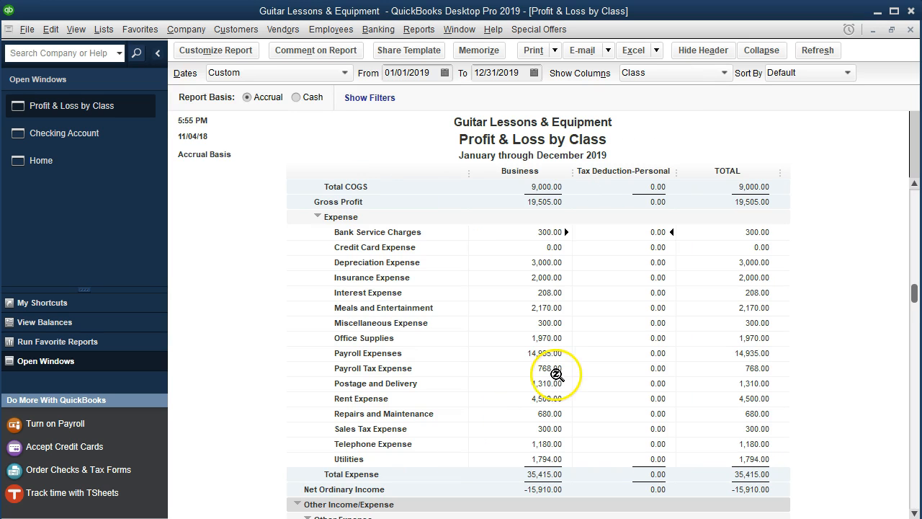
{"action": "scroll", "coordinate": [557, 374], "scroll_direction": "down", "scroll_amount": 5}
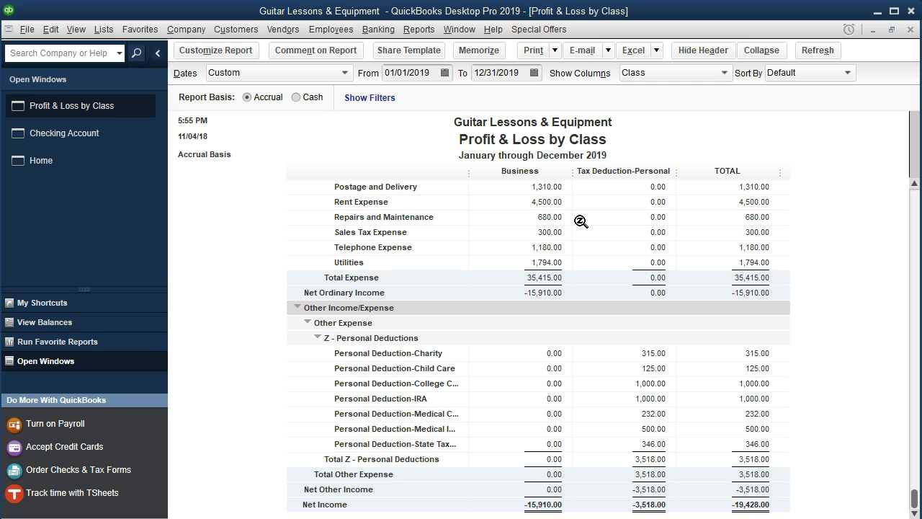
Run the Profit & Loss Standard report for 01/01/2019 to 12/31/2019 and review it down to Net Income.
{"action": "left_click", "coordinate": [422, 31]}
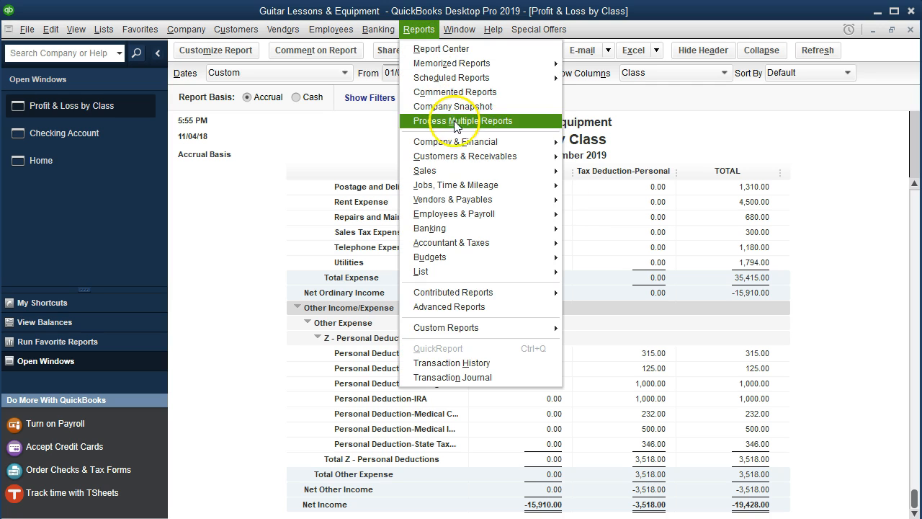
{"action": "mouse_move", "coordinate": [478, 144]}
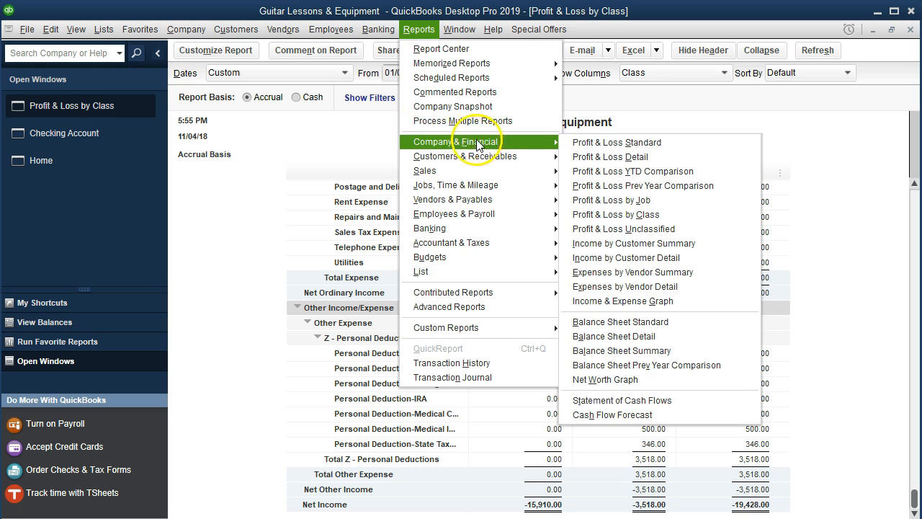
{"action": "left_click", "coordinate": [577, 143]}
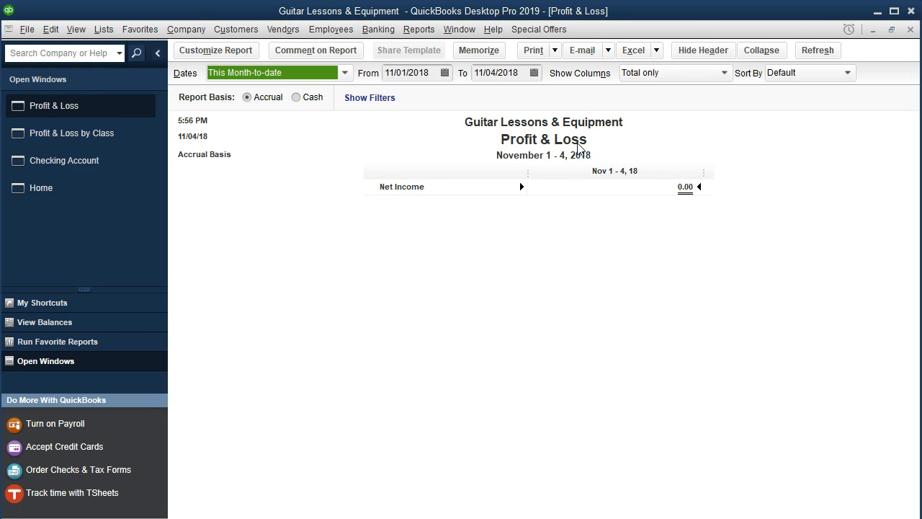
{"action": "key", "text": "Tab"}
{"action": "type", "text": "01"}
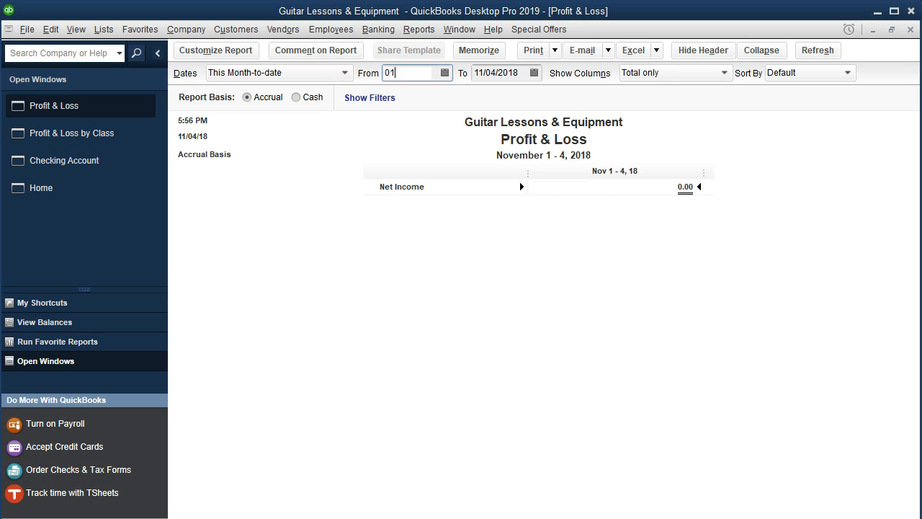
{"action": "type", "text": "/01/2019"}
{"action": "key", "text": "Tab"}
{"action": "type", "text": "12/31/201"}
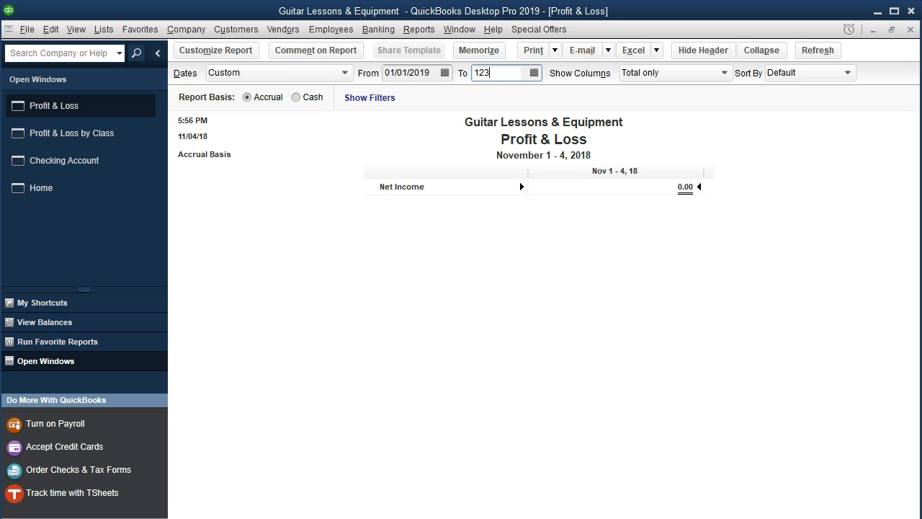
{"action": "type", "text": "9"}
{"action": "key", "text": "Tab"}
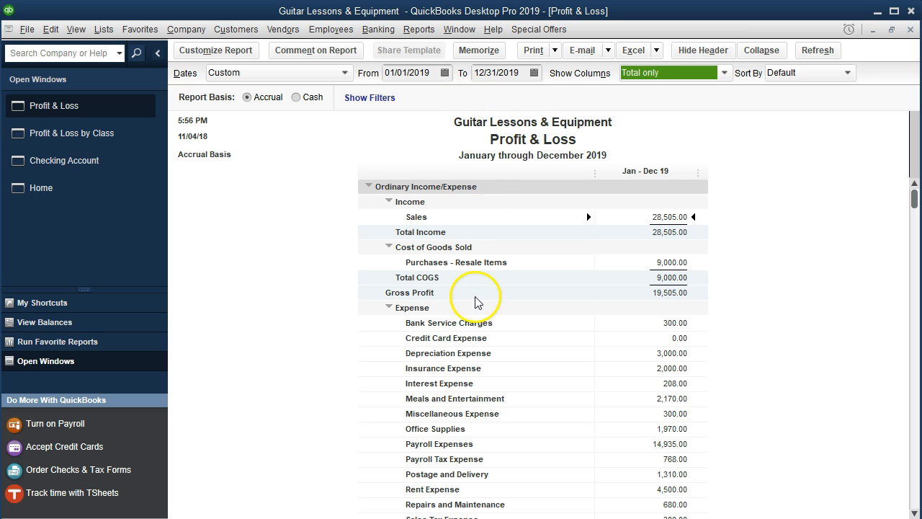
{"action": "scroll", "coordinate": [478, 305], "scroll_direction": "down", "scroll_amount": 7}
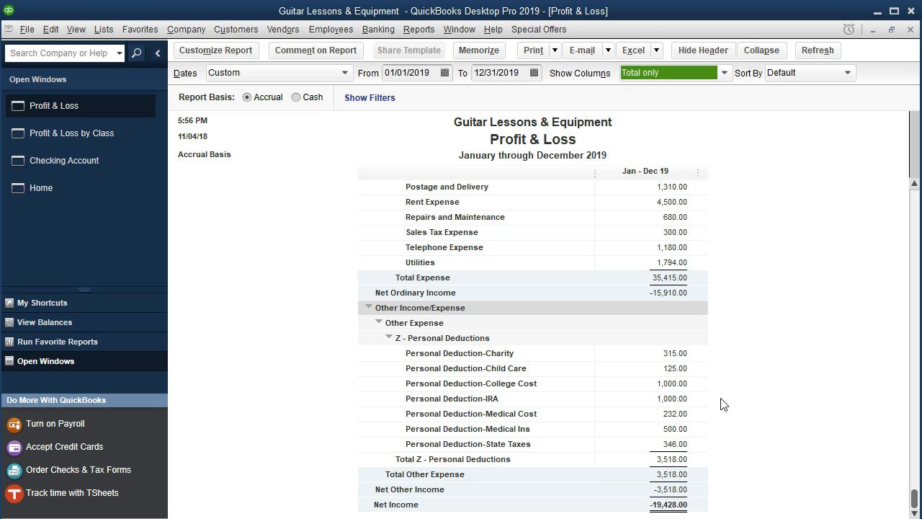
Filter the Profit & Loss report to the Business class and review it from Net Income up to Sales.
{"action": "left_click", "coordinate": [232, 56]}
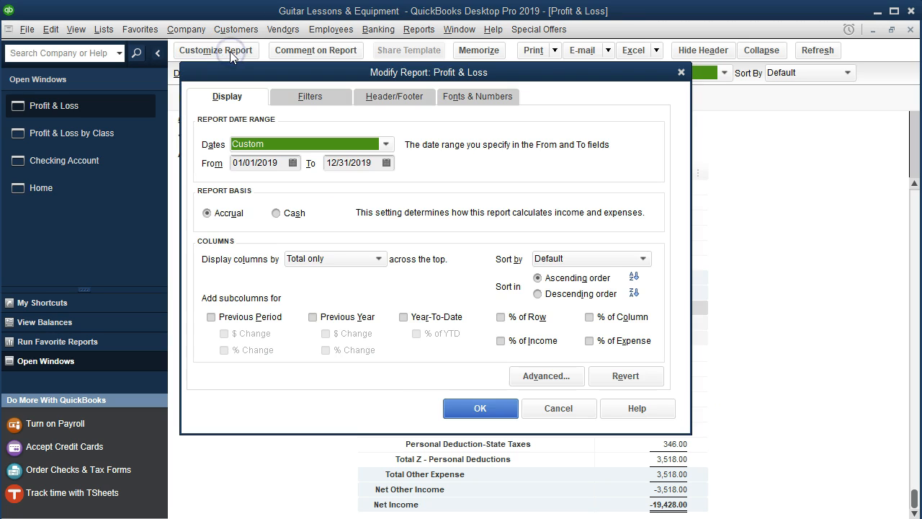
{"action": "left_click", "coordinate": [289, 99]}
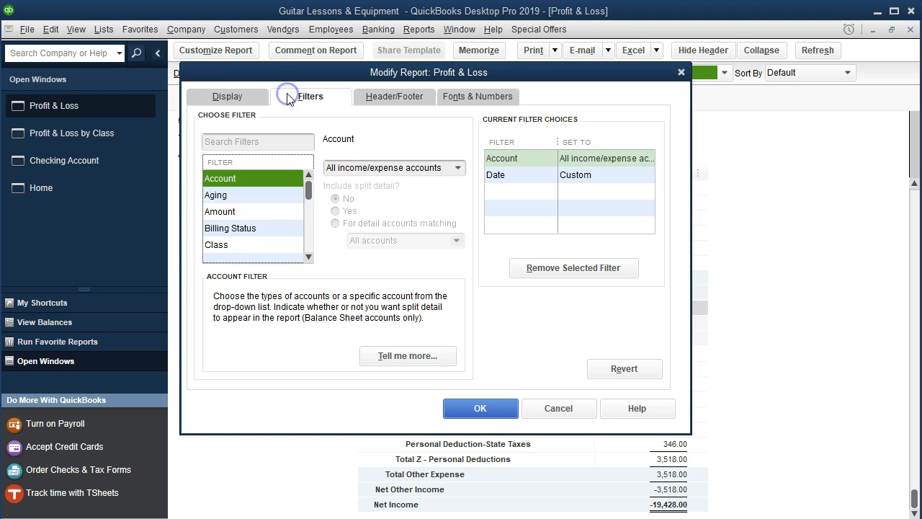
{"action": "left_click", "coordinate": [239, 245]}
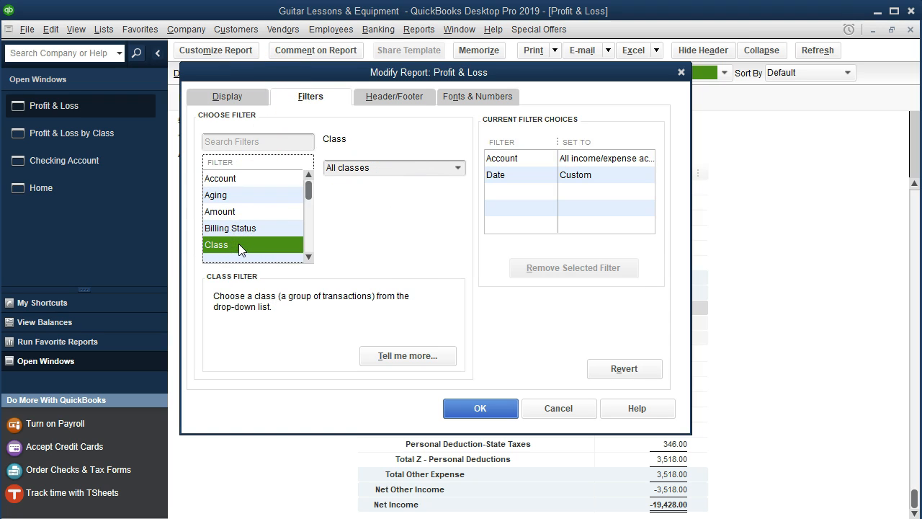
{"action": "left_click", "coordinate": [457, 170]}
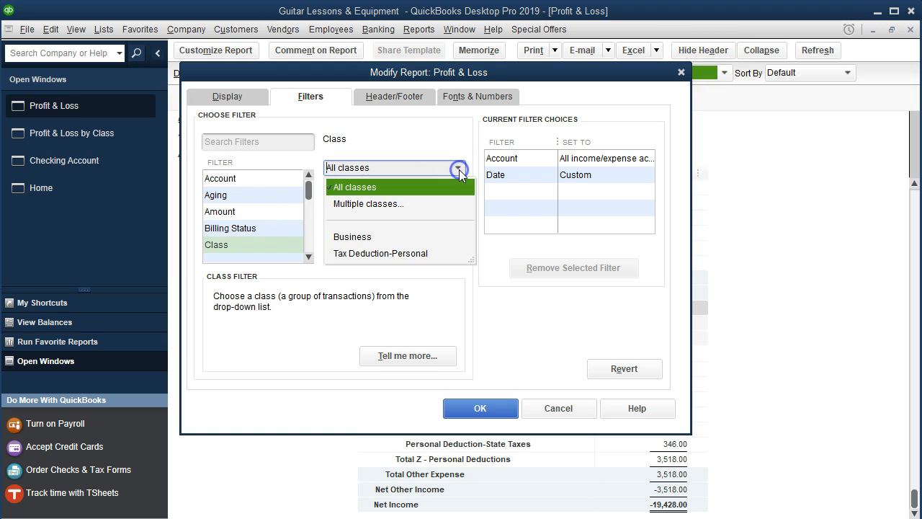
{"action": "left_click", "coordinate": [365, 238]}
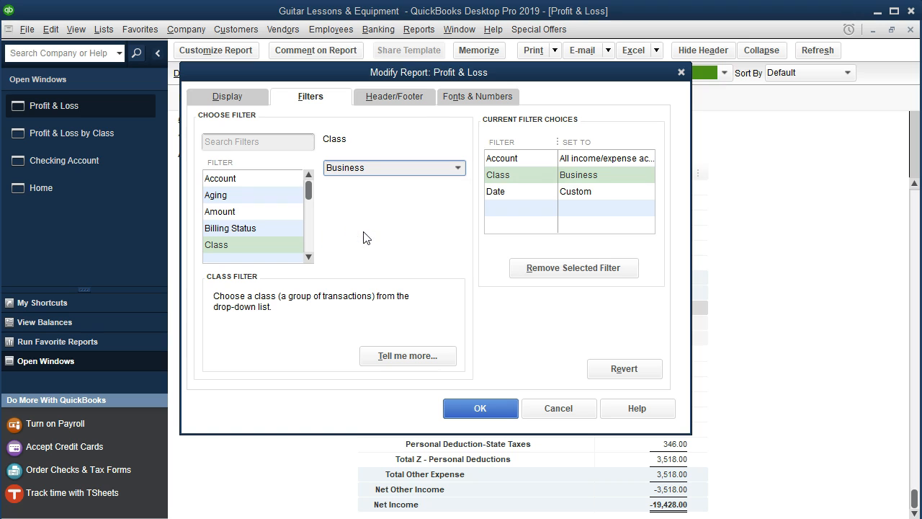
{"action": "left_click", "coordinate": [475, 407]}
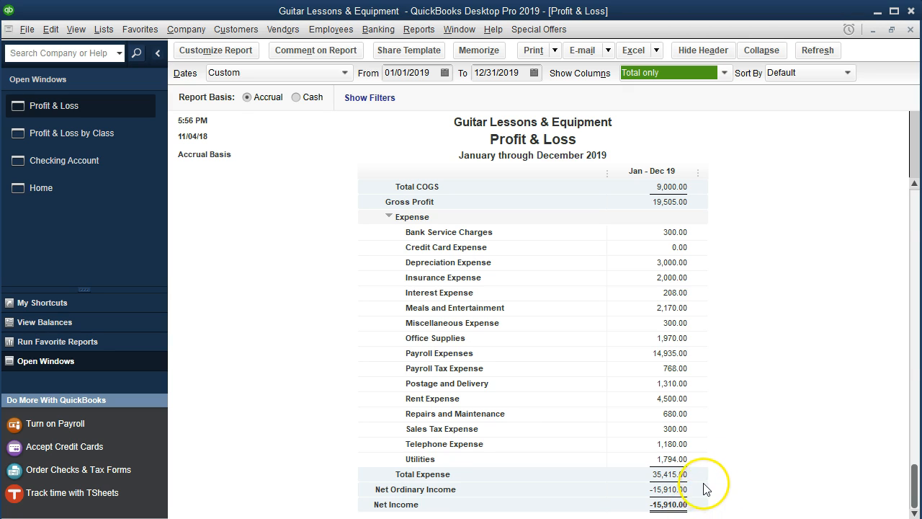
{"action": "scroll", "coordinate": [705, 484], "scroll_direction": "up", "scroll_amount": 3}
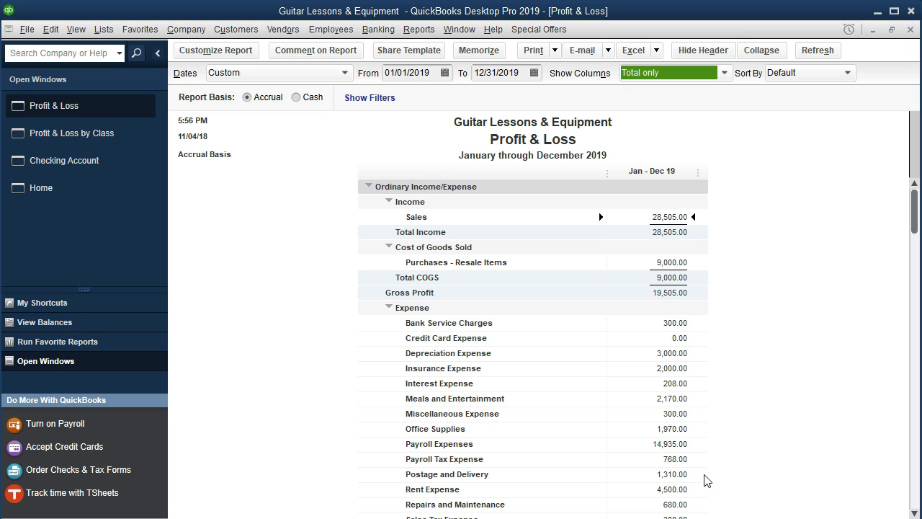
Run the Balance Sheet Standard report as of 12/31/2019 and review it down to Net Income in the Equity section.
{"action": "left_click", "coordinate": [422, 32]}
{"action": "mouse_move", "coordinate": [462, 145]}
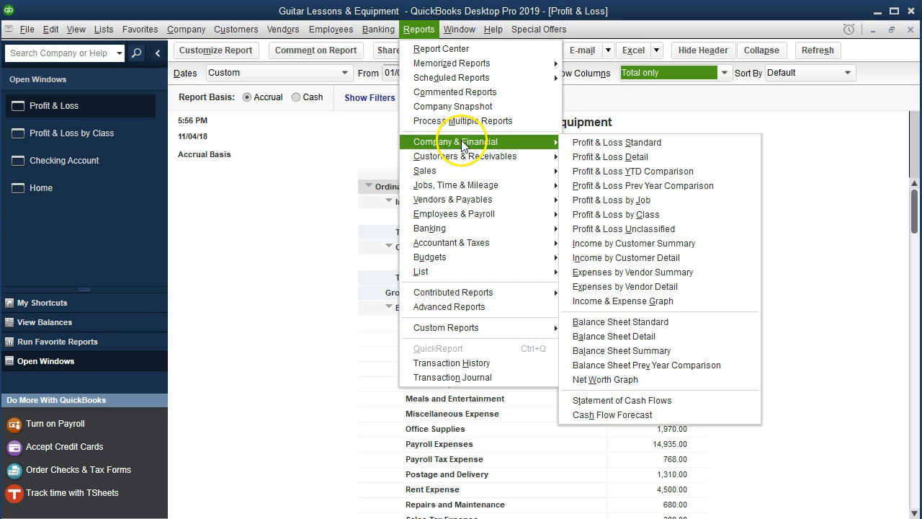
{"action": "left_click", "coordinate": [621, 321]}
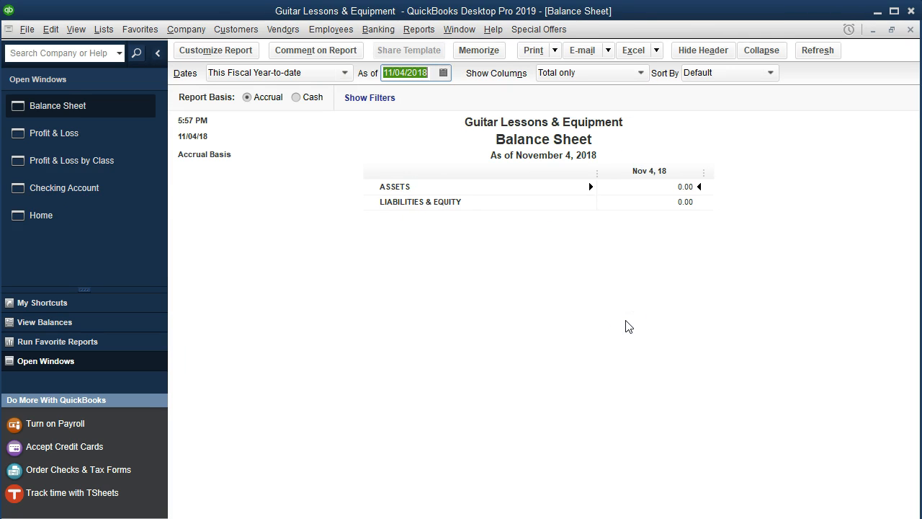
{"action": "type", "text": "12/31/2019"}
{"action": "key", "text": "Tab"}
{"action": "scroll", "coordinate": [626, 331], "scroll_direction": "down", "scroll_amount": 2}
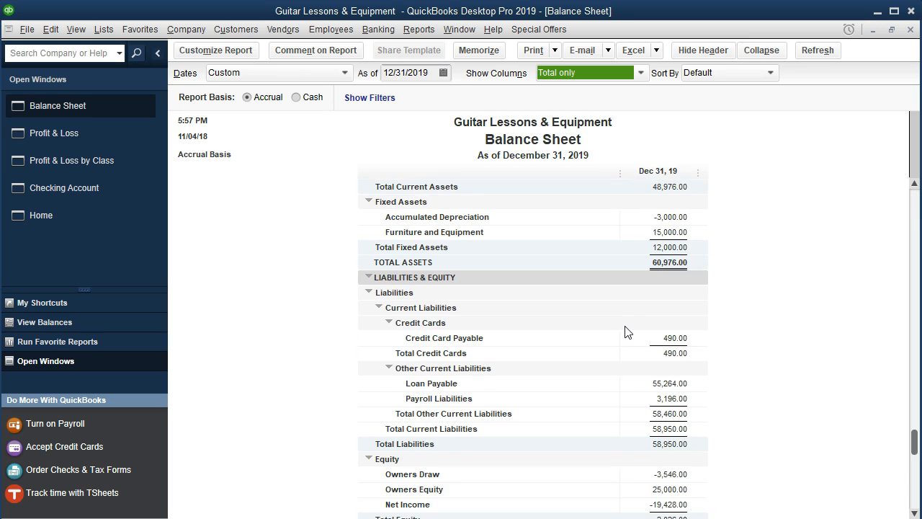
{"action": "scroll", "coordinate": [625, 331], "scroll_direction": "down", "scroll_amount": 1}
{"action": "left_click", "coordinate": [672, 475]}
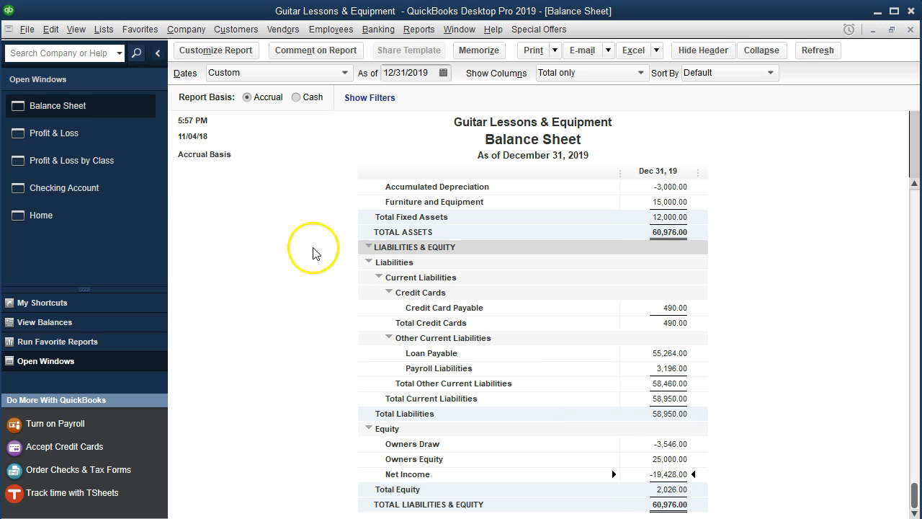
Remove the Class filter from the Profit & Loss report and review it down to Net Income.
{"action": "left_click", "coordinate": [99, 142]}
{"action": "scroll", "coordinate": [591, 392], "scroll_direction": "down", "scroll_amount": 2}
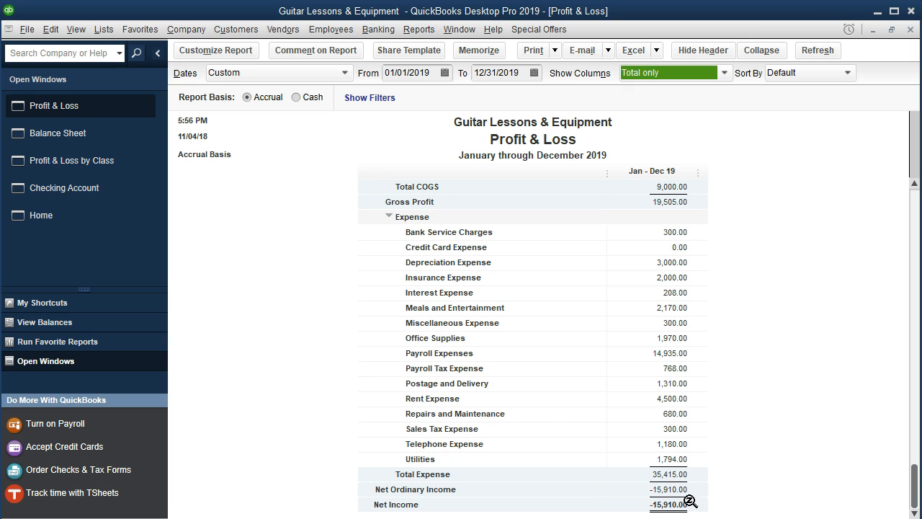
{"action": "left_click", "coordinate": [231, 53]}
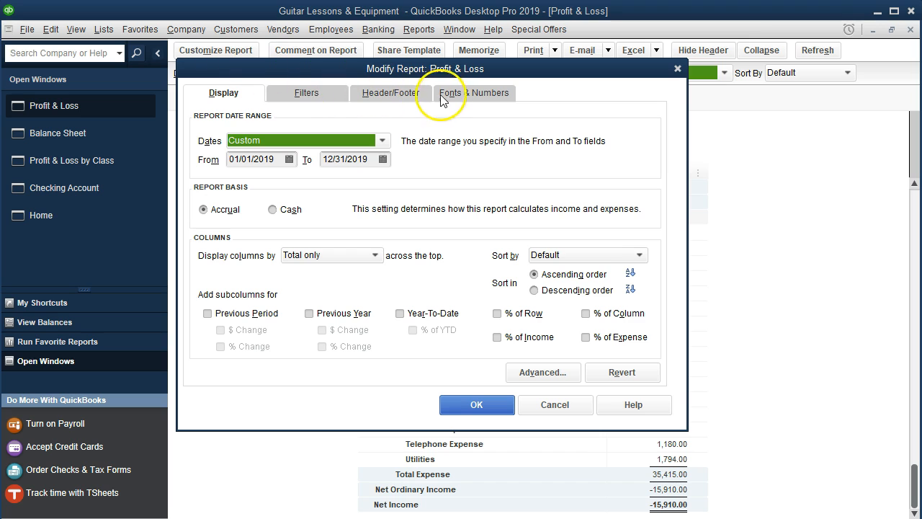
{"action": "left_click", "coordinate": [308, 93]}
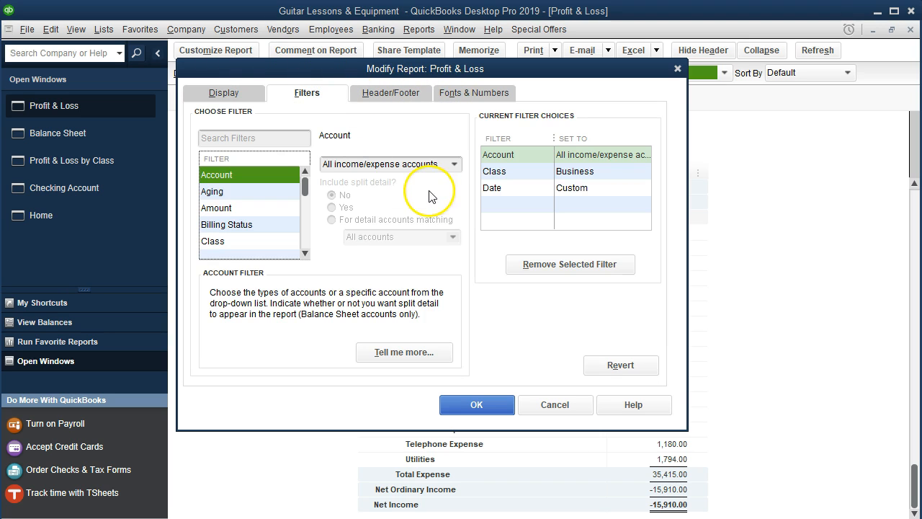
{"action": "left_click", "coordinate": [225, 242]}
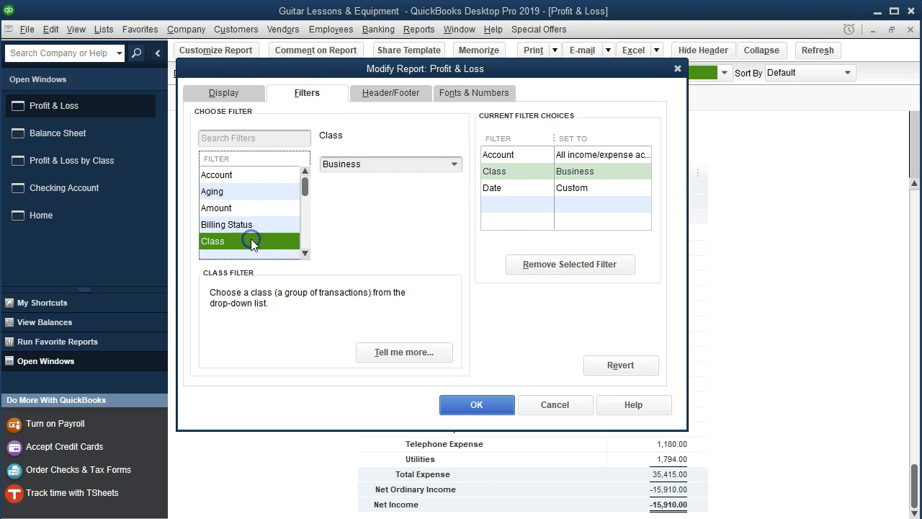
{"action": "left_click", "coordinate": [531, 265]}
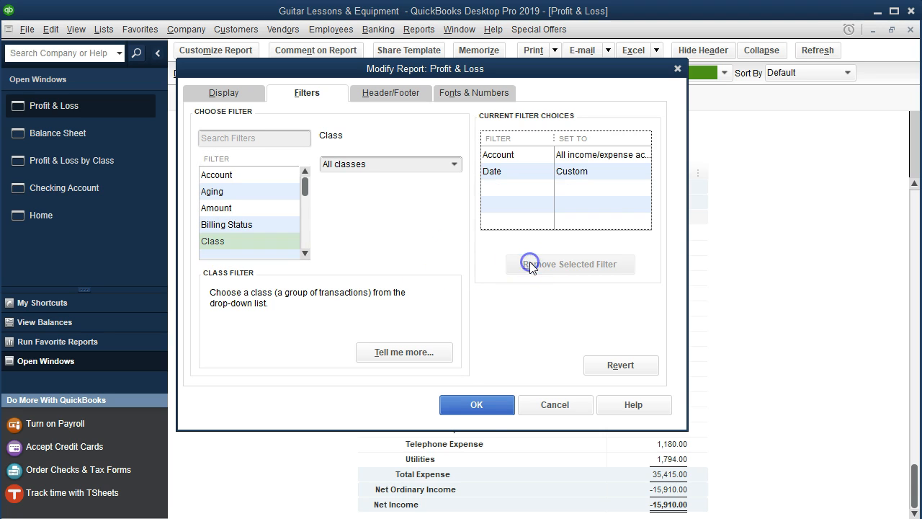
{"action": "left_click", "coordinate": [477, 405]}
{"action": "scroll", "coordinate": [487, 408], "scroll_direction": "down", "scroll_amount": 4}
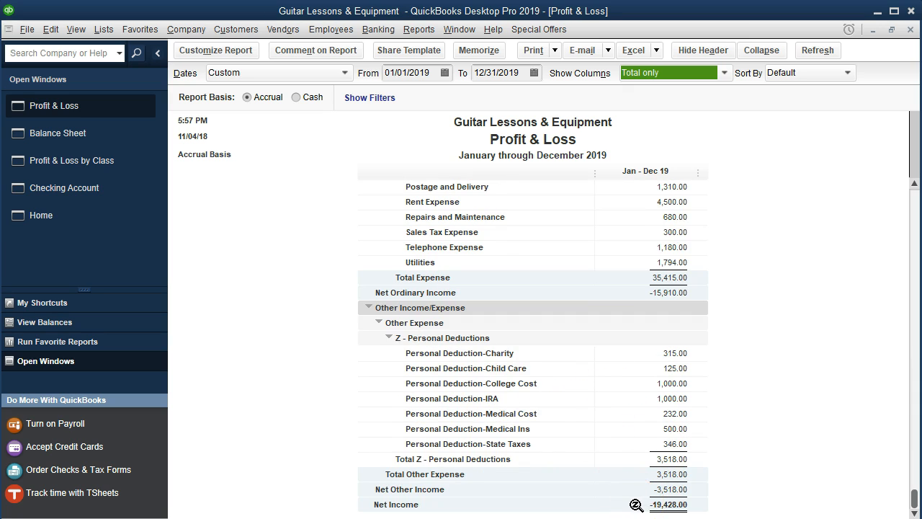
Compare Net Income in the Balance Sheet's Equity section with Net Income on the Profit & Loss report.
{"action": "left_click", "coordinate": [77, 137]}
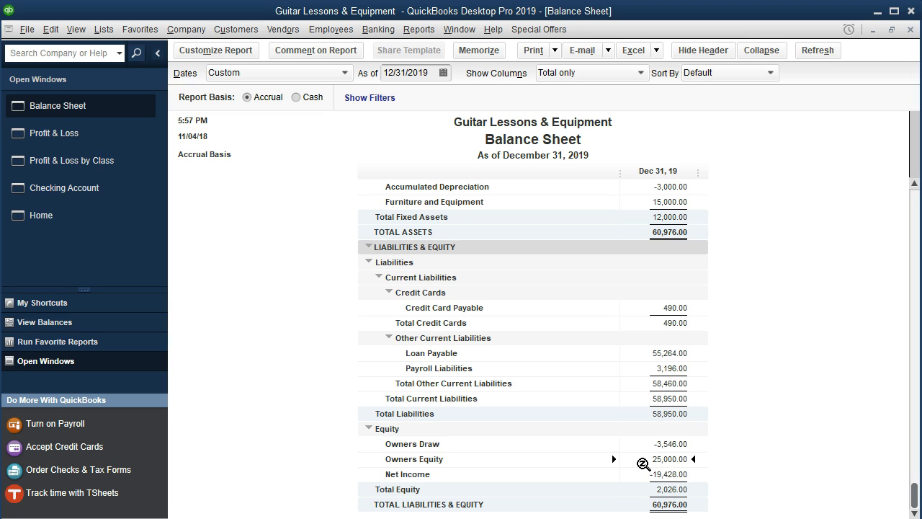
{"action": "left_click", "coordinate": [663, 475]}
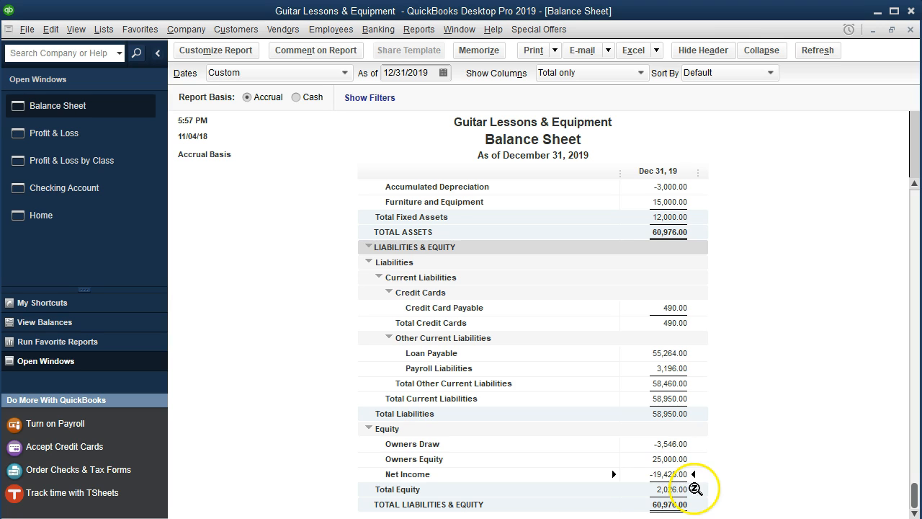
{"action": "left_click", "coordinate": [79, 136]}
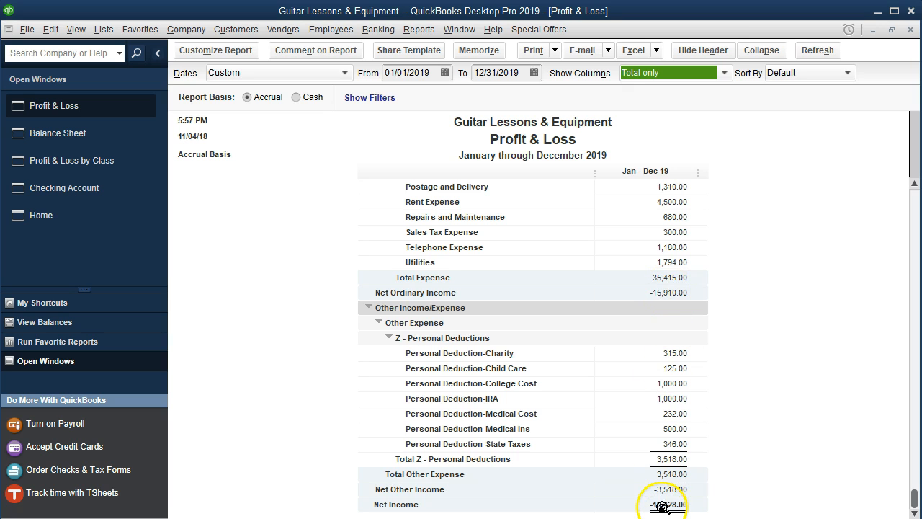
Set the Balance Sheet date to 12/31/2020 and examine the Owners Equity and Owners Draw lines.
{"action": "left_click", "coordinate": [98, 143]}
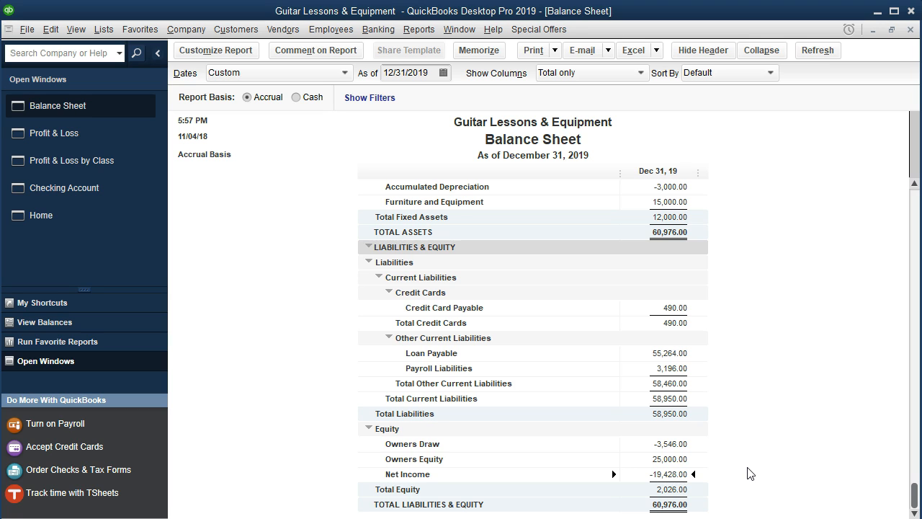
{"action": "left_click", "coordinate": [423, 81]}
{"action": "key", "text": "BackSpace"}
{"action": "key", "text": "BackSpace"}
{"action": "type", "text": "20"}
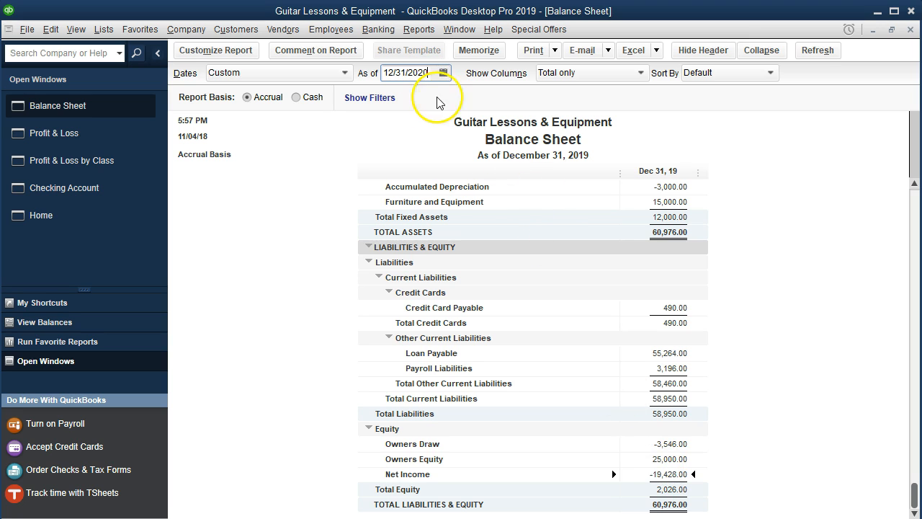
{"action": "left_click", "coordinate": [765, 448]}
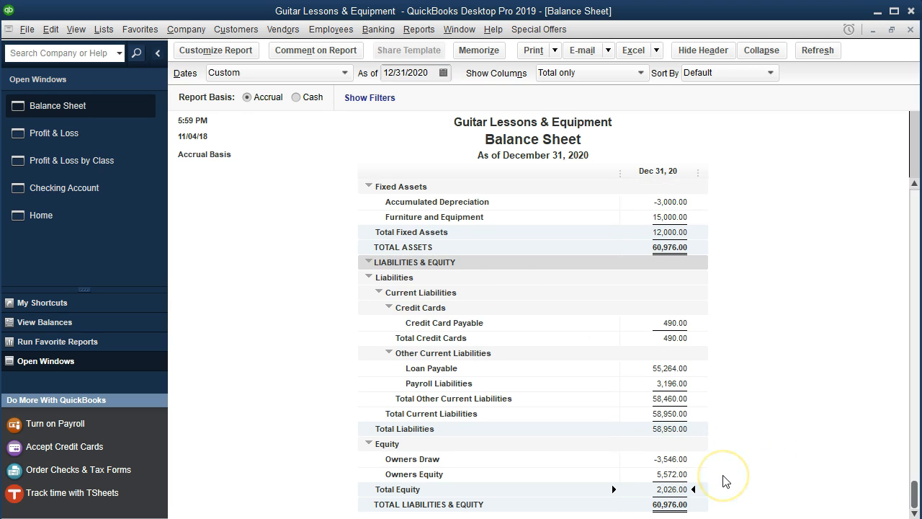
{"action": "left_click", "coordinate": [682, 475]}
{"action": "left_click", "coordinate": [680, 459]}
Return to the Profit & Loss by Class report and compare the Business and Tax Deduction-Personal columns for expenses and personal deductions.
{"action": "left_click", "coordinate": [88, 141]}
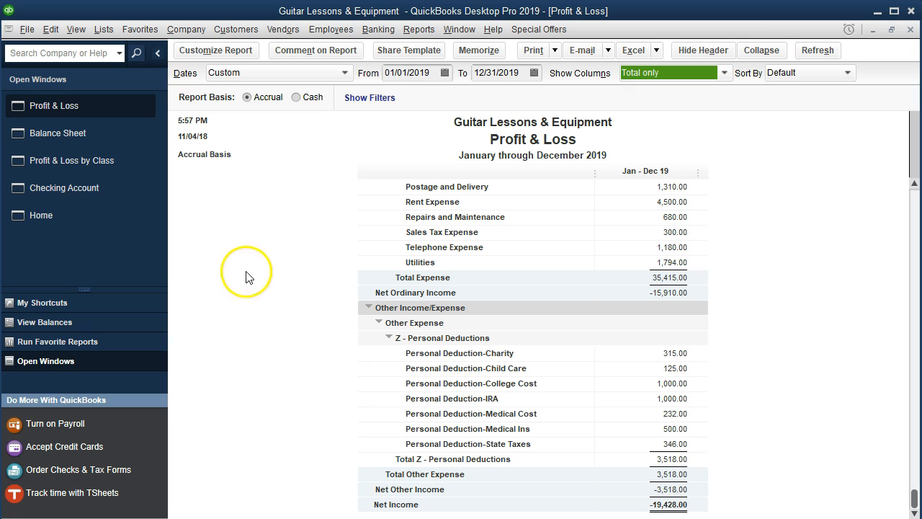
{"action": "left_click", "coordinate": [107, 164]}
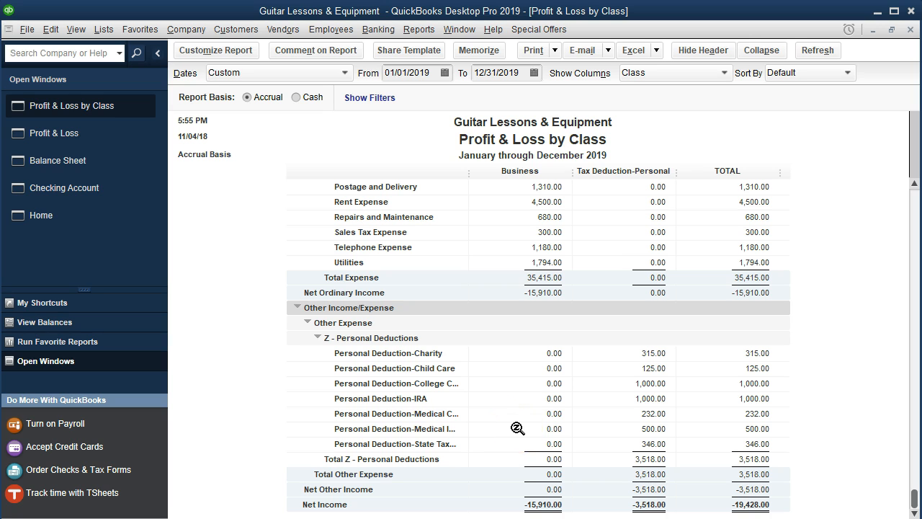
{"action": "scroll", "coordinate": [517, 428], "scroll_direction": "up", "scroll_amount": 4}
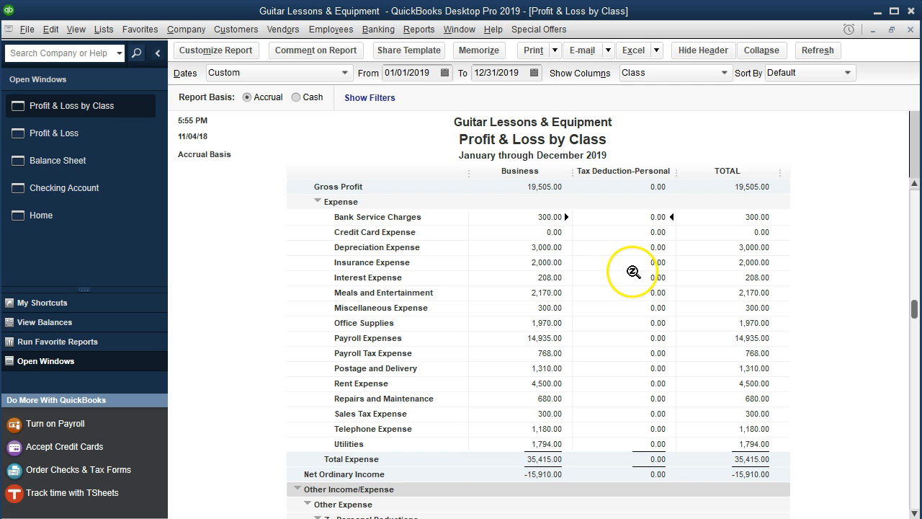
{"action": "scroll", "coordinate": [652, 403], "scroll_direction": "down", "scroll_amount": 3}
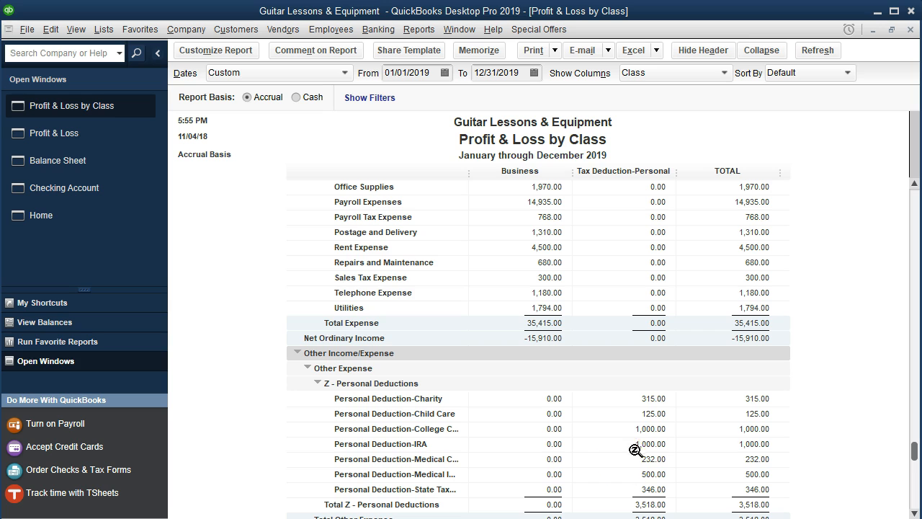
{"action": "left_click", "coordinate": [551, 459]}
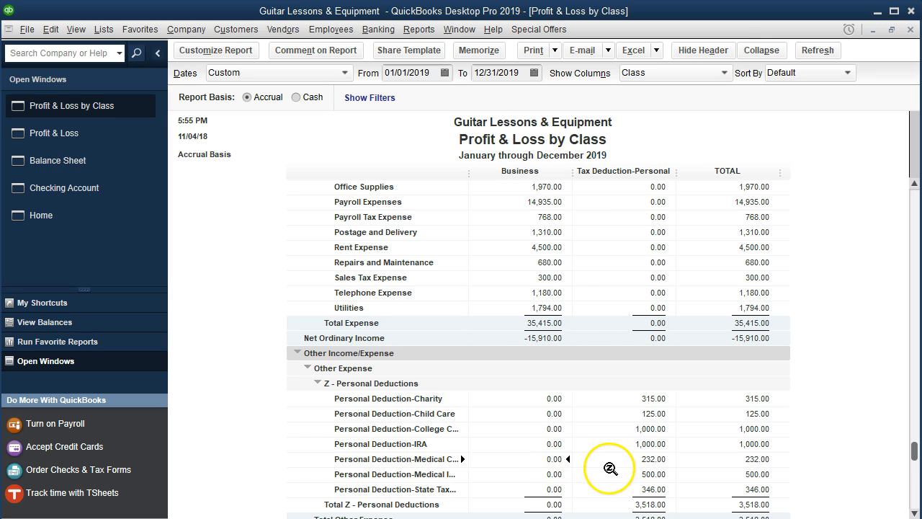
{"action": "left_click", "coordinate": [651, 459]}
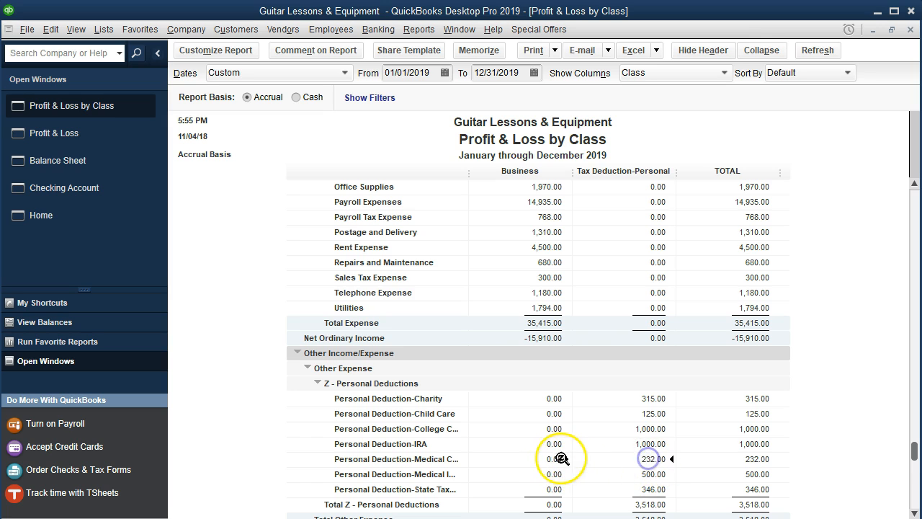